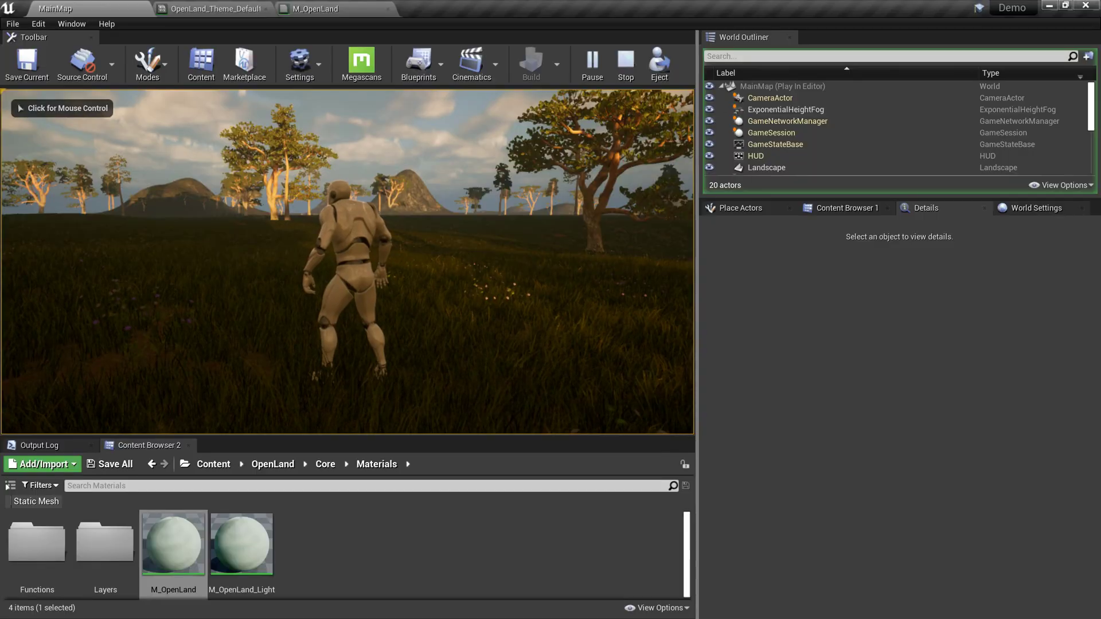
End the play-in-editor session and deselect the landscape in the level.
click(347, 261)
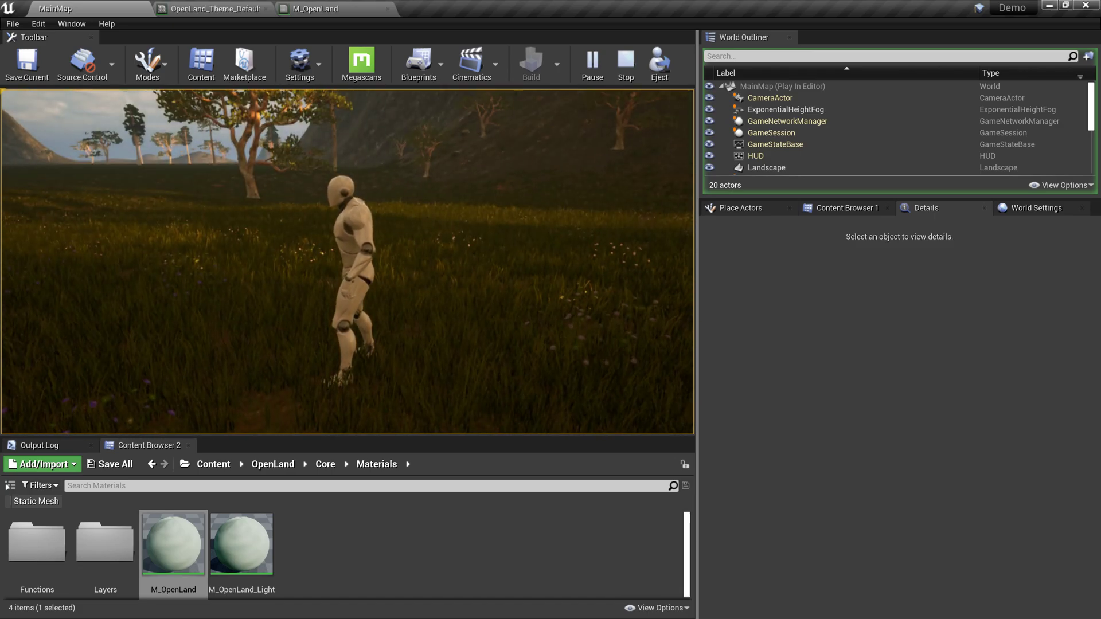
key(Escape)
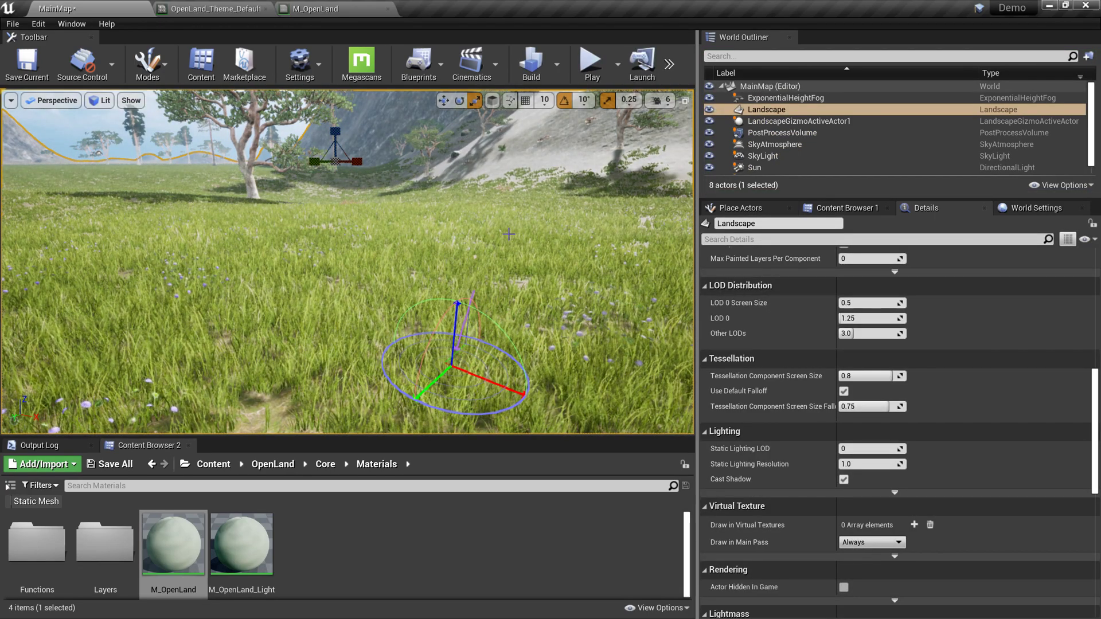
key(Escape)
mouse_move(510, 238)
right_down()
mouse_move(379, 207)
mouse_move(273, 212)
mouse_move(416, 207)
mouse_move(509, 238)
mouse_move(552, 228)
mouse_move(549, 250)
mouse_move(509, 236)
mouse_move(528, 235)
right_up()
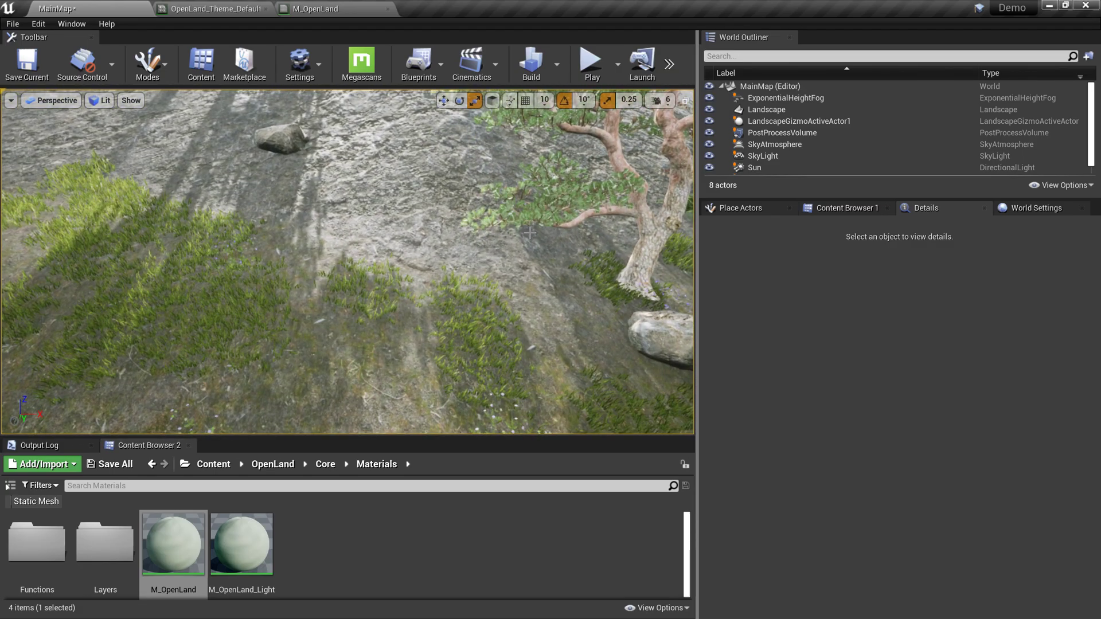
right_drag(525, 230, 525, 231)
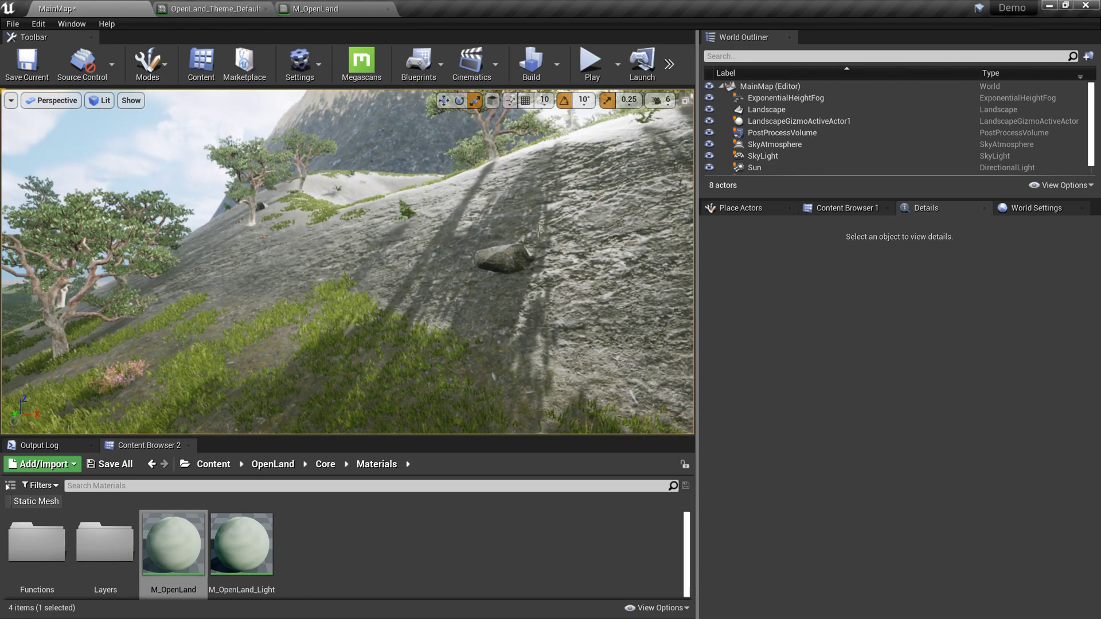
Detach the OpenLand_Theme_Default material instance into its own window and enable its Slope Bias and Mask Sharpness overrides.
click(225, 10)
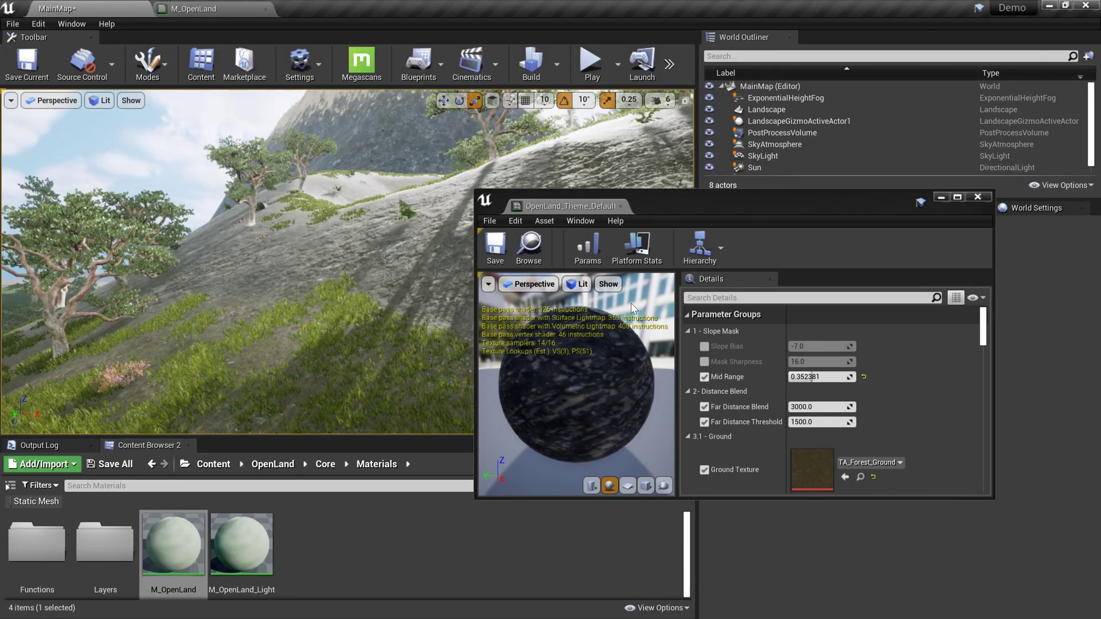
click(704, 346)
click(705, 362)
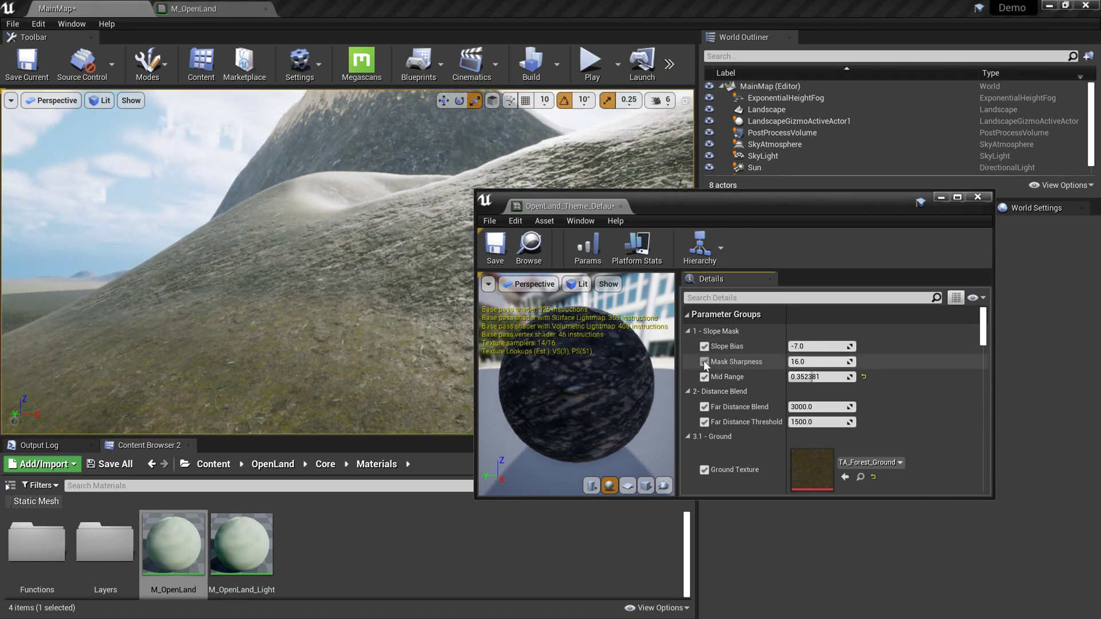
Lower the Slope Bias to about -8.46 and place the material window clear of the terrain view.
mouse_move(412, 265)
right_down()
mouse_move(344, 258)
mouse_move(415, 268)
right_up()
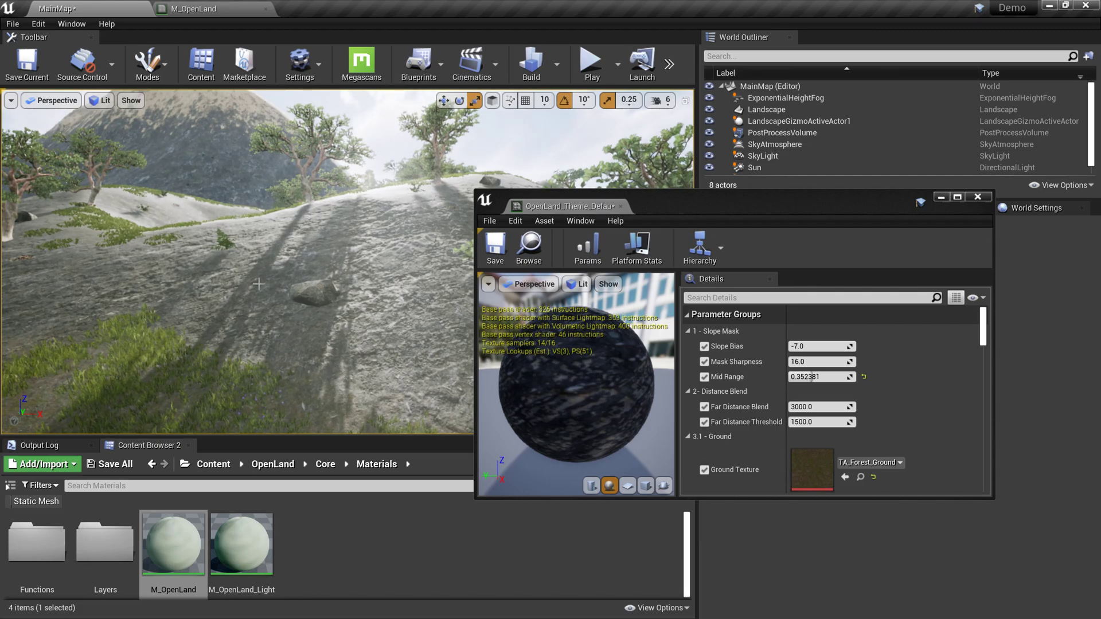
right_drag(458, 307, 418, 347)
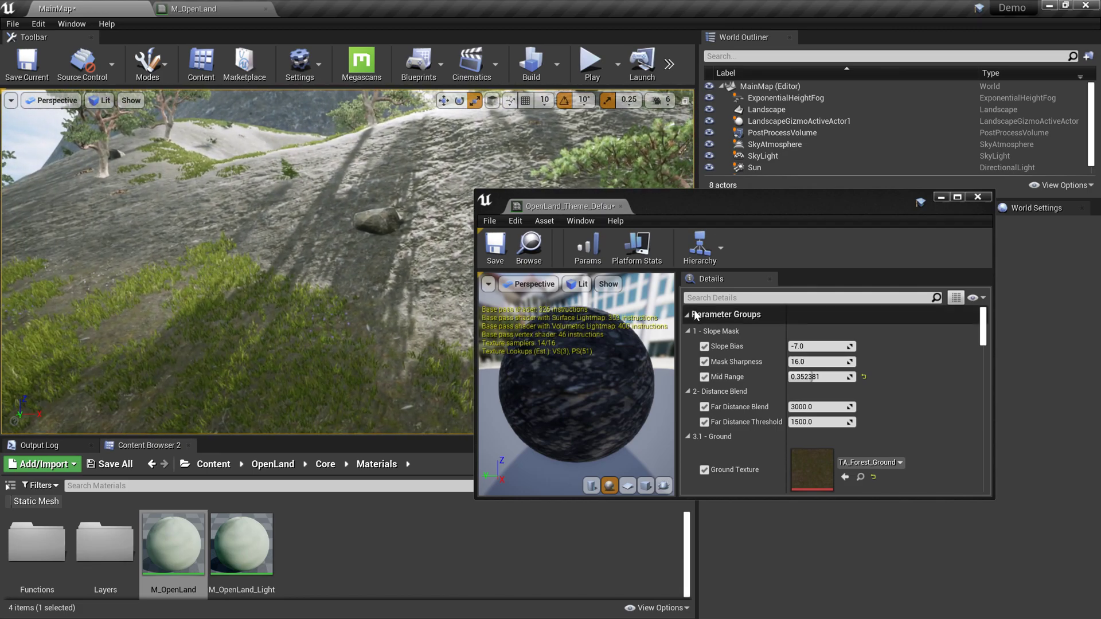
drag(856, 354, 814, 353)
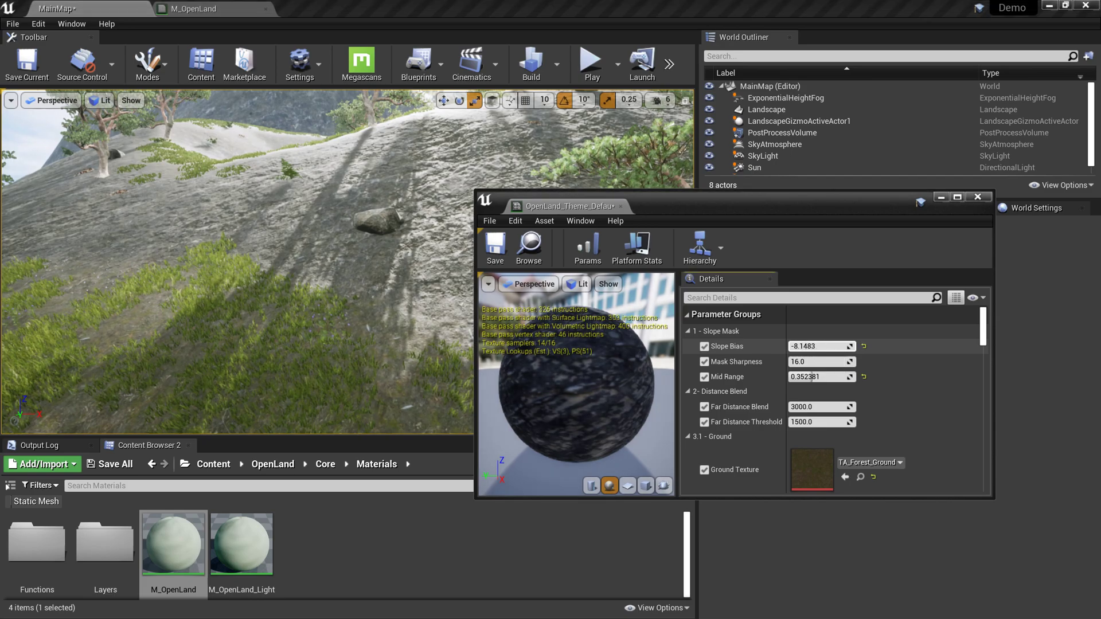
right_drag(407, 278, 403, 277)
drag(624, 199, 702, 216)
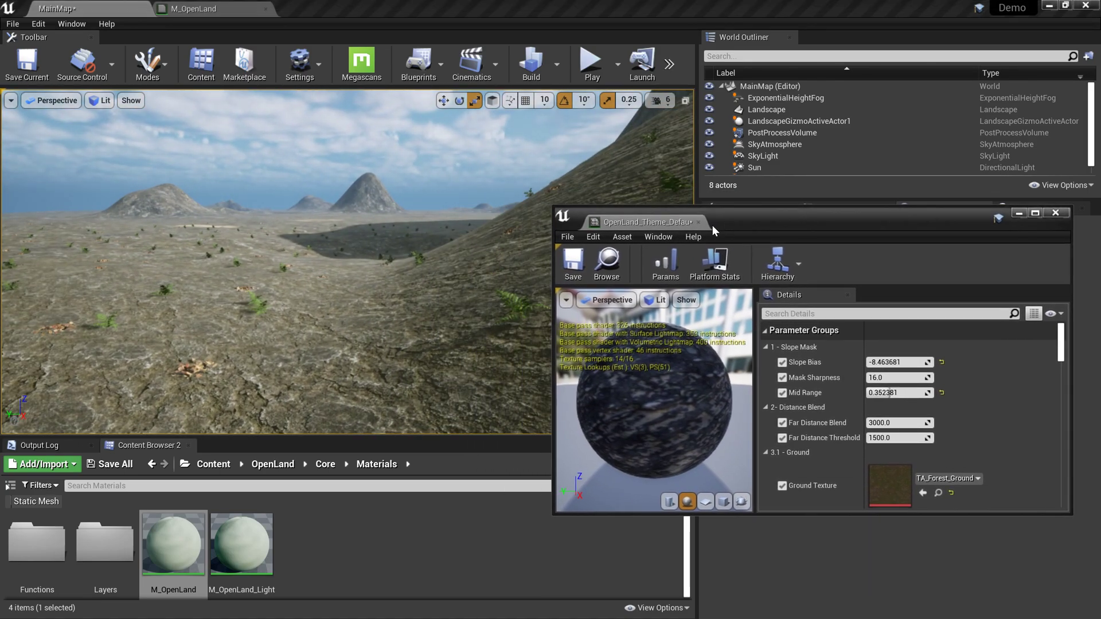
Try a Slope Bias of about -5.32 on the terrain, and reset the parameter to its default.
drag(896, 370, 902, 363)
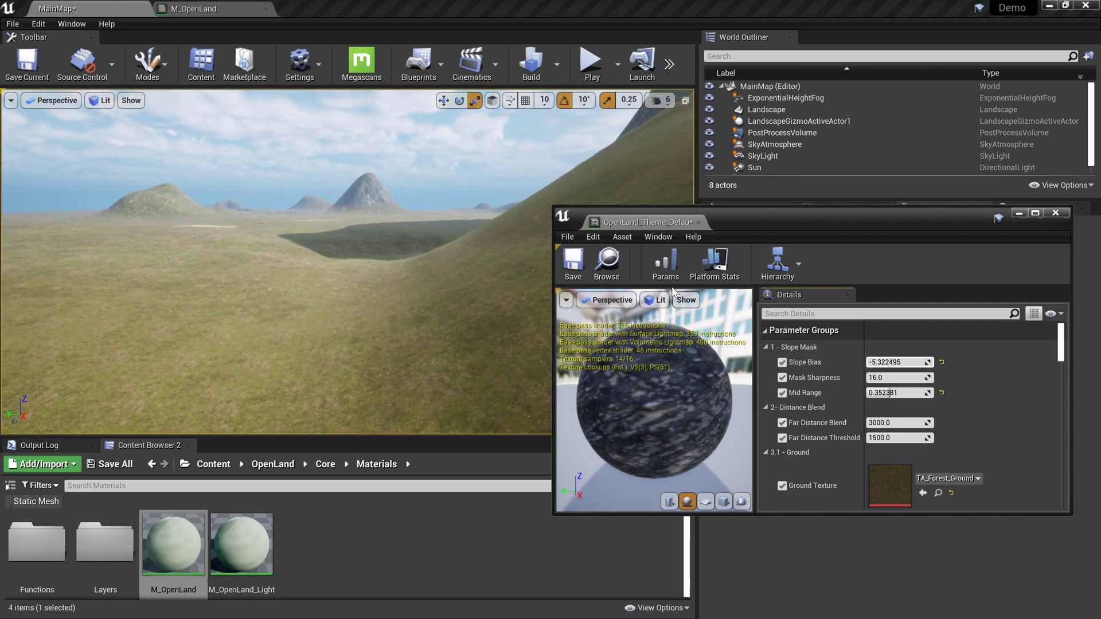
right_drag(439, 264, 553, 238)
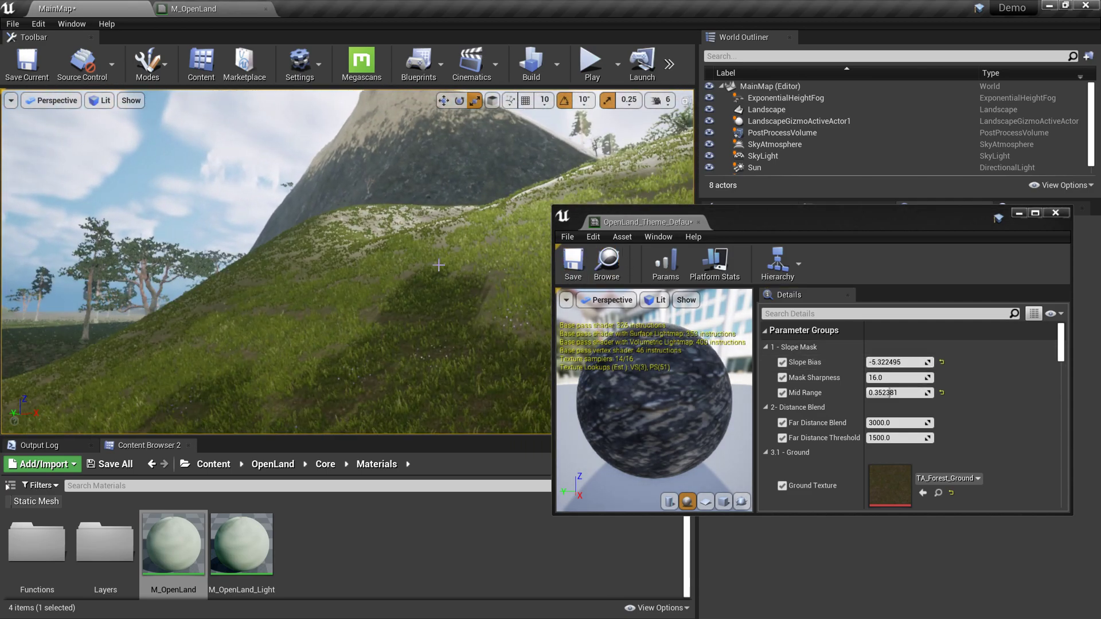
right_drag(416, 272, 302, 286)
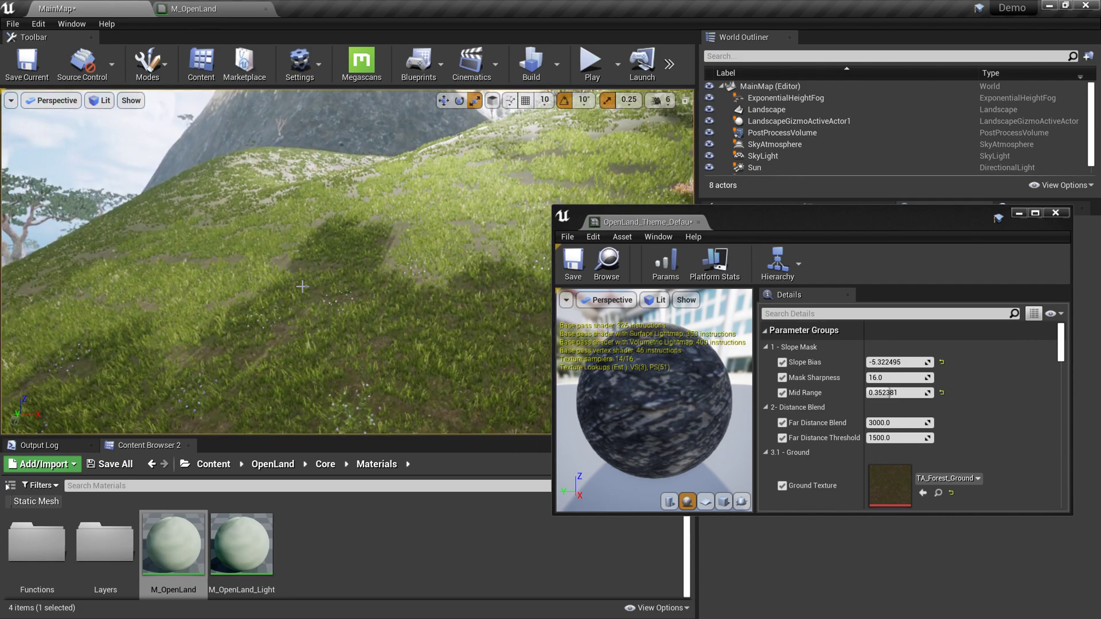
click(942, 362)
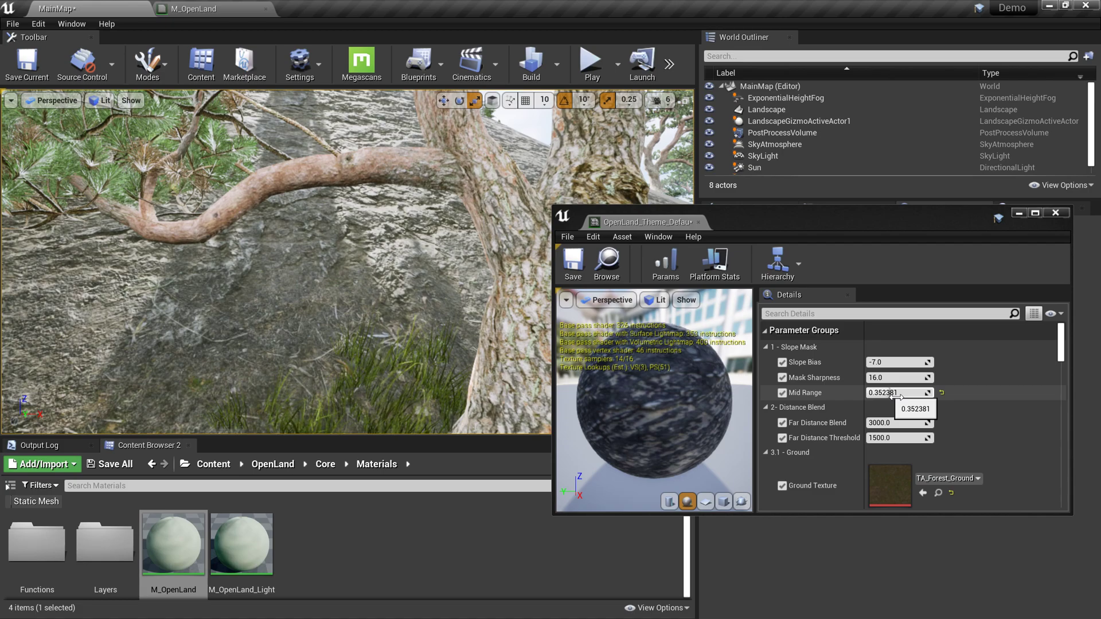
Try a Mid Range of 0.0 on the rocky slope, and set it to 1.0.
drag(898, 396, 877, 396)
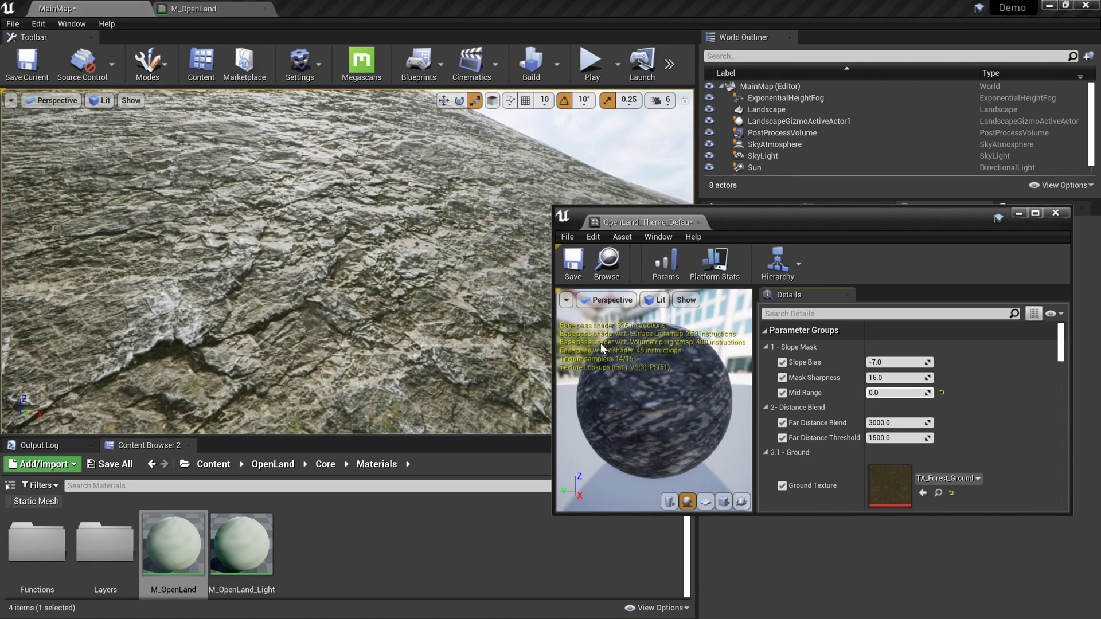
right_drag(401, 276, 390, 291)
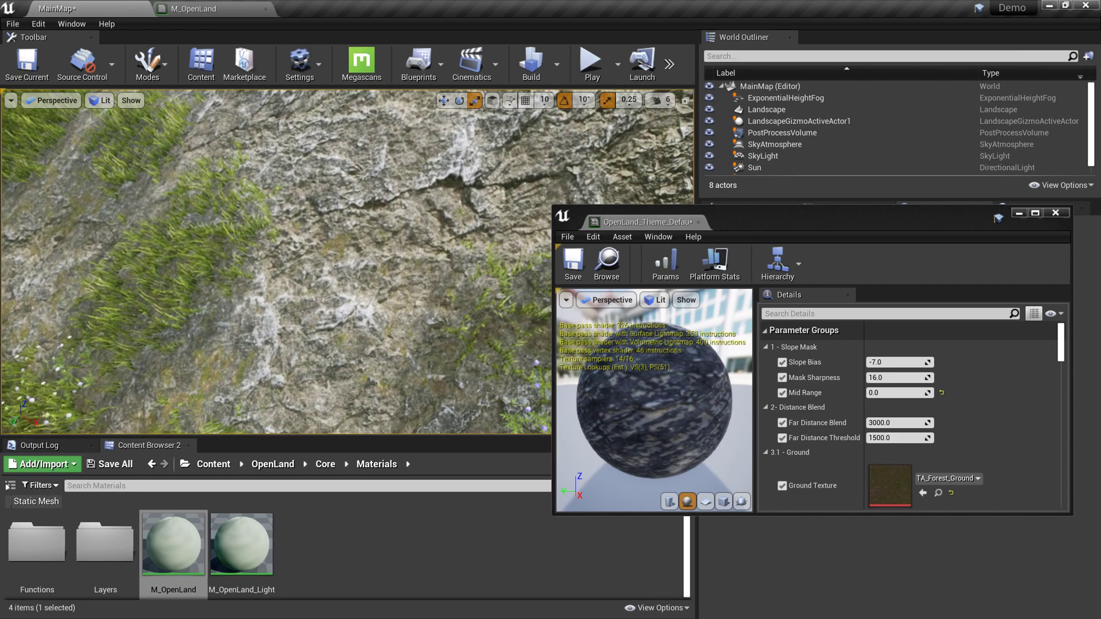
drag(886, 396, 932, 396)
right_drag(436, 258, 401, 195)
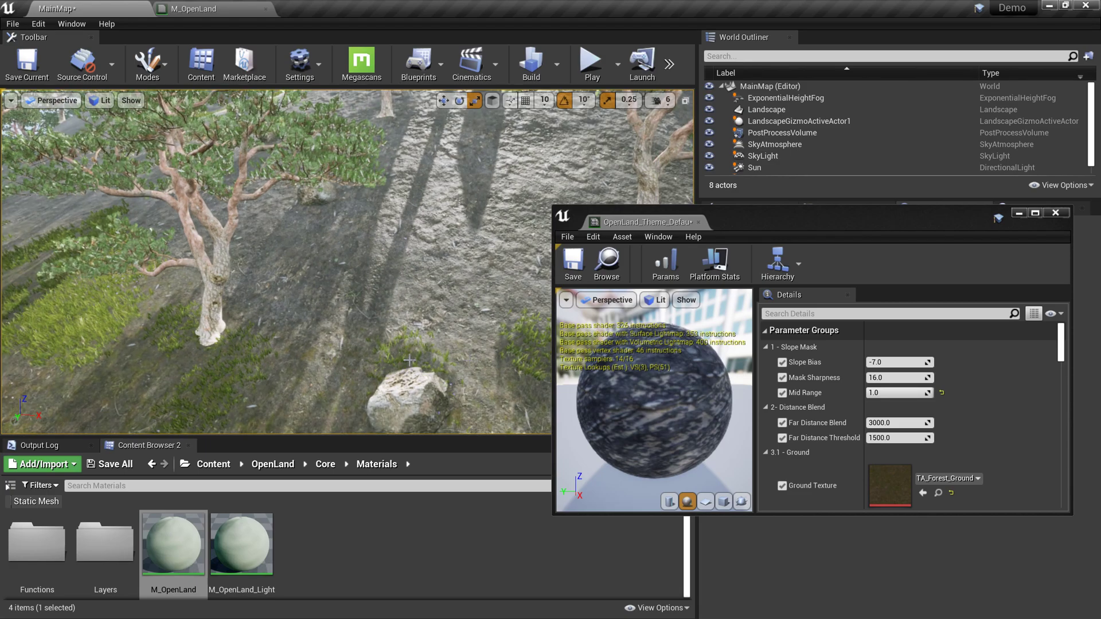
key(w)
right_drag(410, 360, 418, 304)
mouse_move(380, 348)
right_down()
mouse_move(346, 304)
mouse_move(338, 310)
mouse_move(383, 343)
mouse_move(387, 332)
right_up()
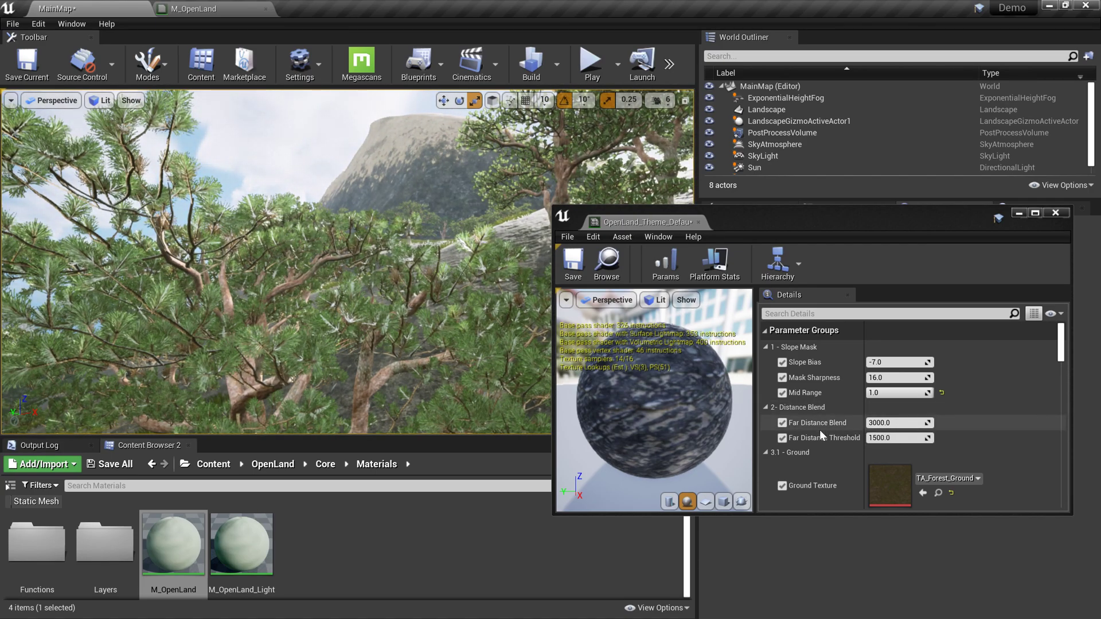
Enable Top Mask Threshold, set it to about 3881, and set the top mask's edge smoothness to about 6113.
scroll(820, 429, down, 3)
scroll(820, 429, down, 5)
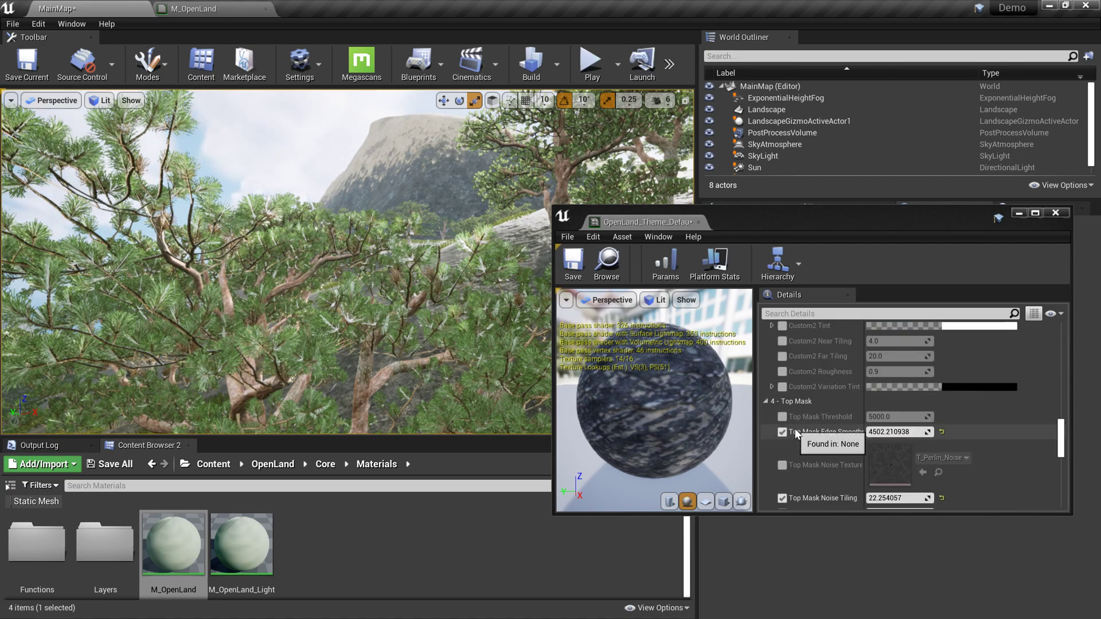
click(783, 417)
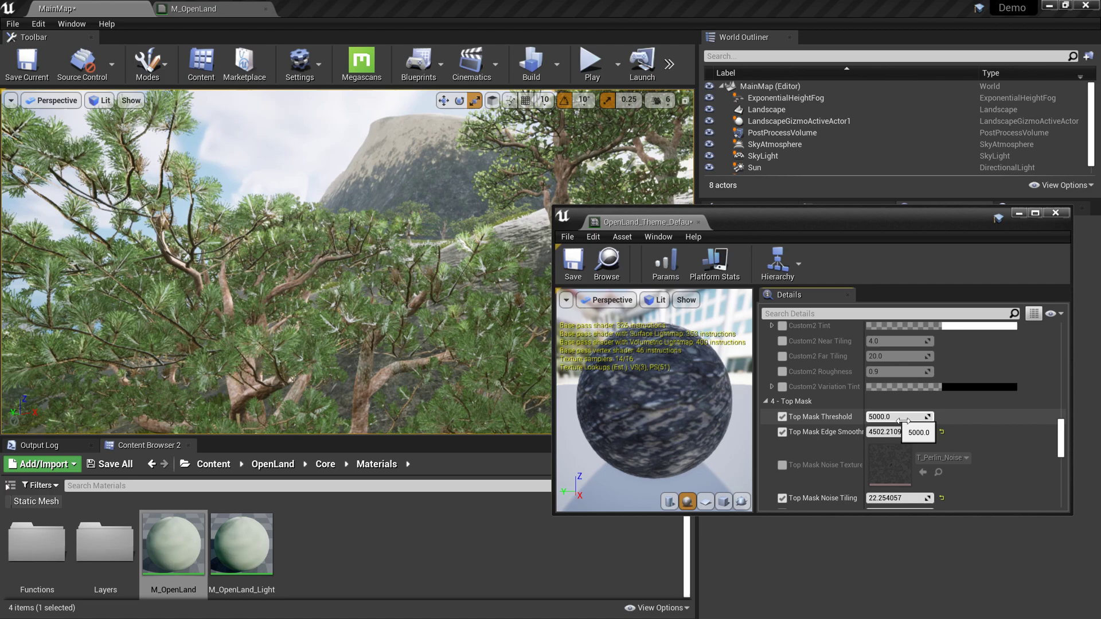
drag(902, 421, 902, 398)
scroll(901, 429, down, 3)
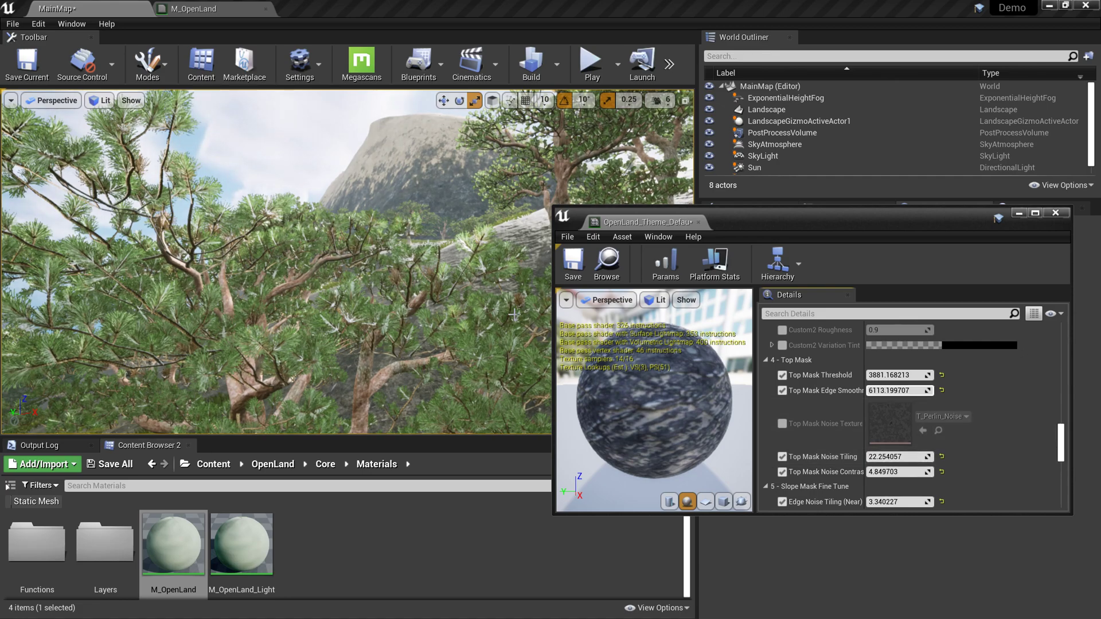
right_drag(385, 249, 321, 293)
scroll(384, 249, down, 2)
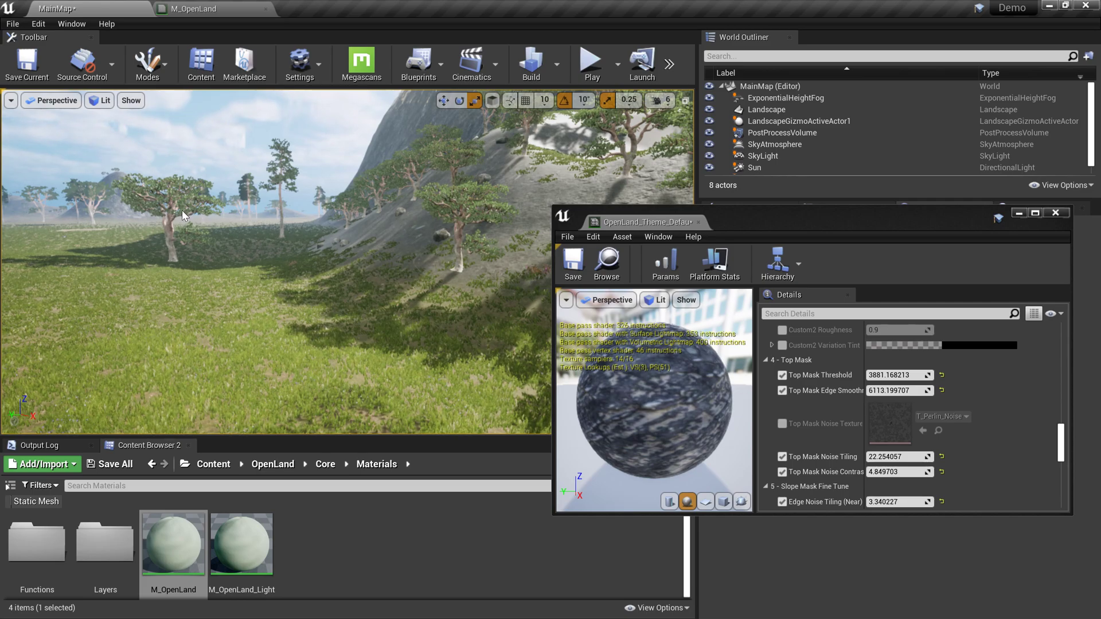
right_drag(193, 220, 281, 177)
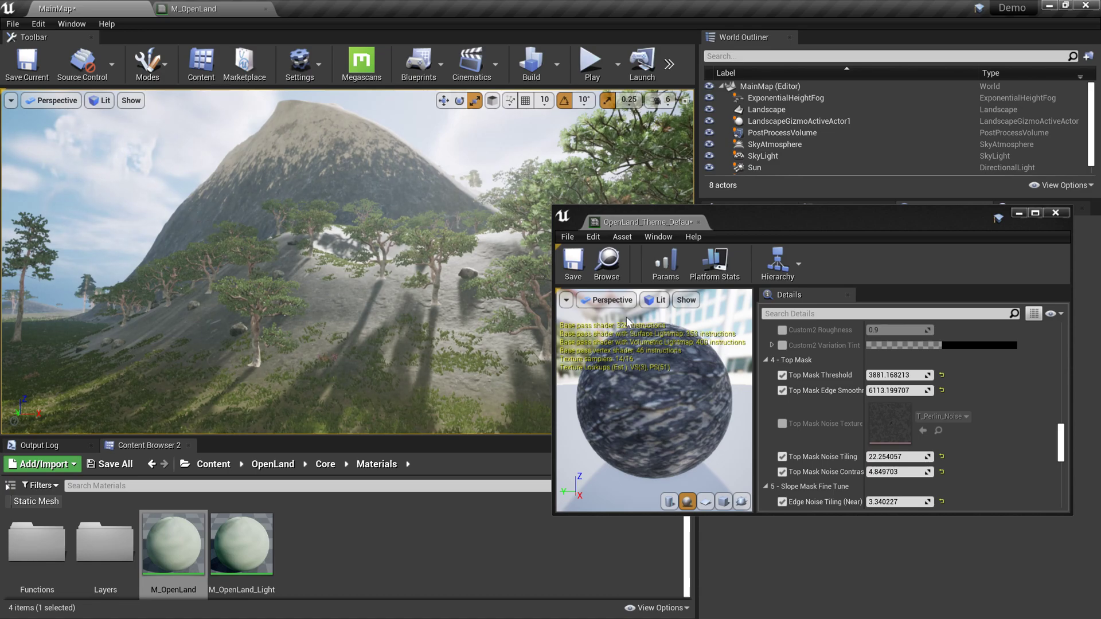
Filter the material parameters by "gras" and set Enable Grass to 0.0.
text(gras)
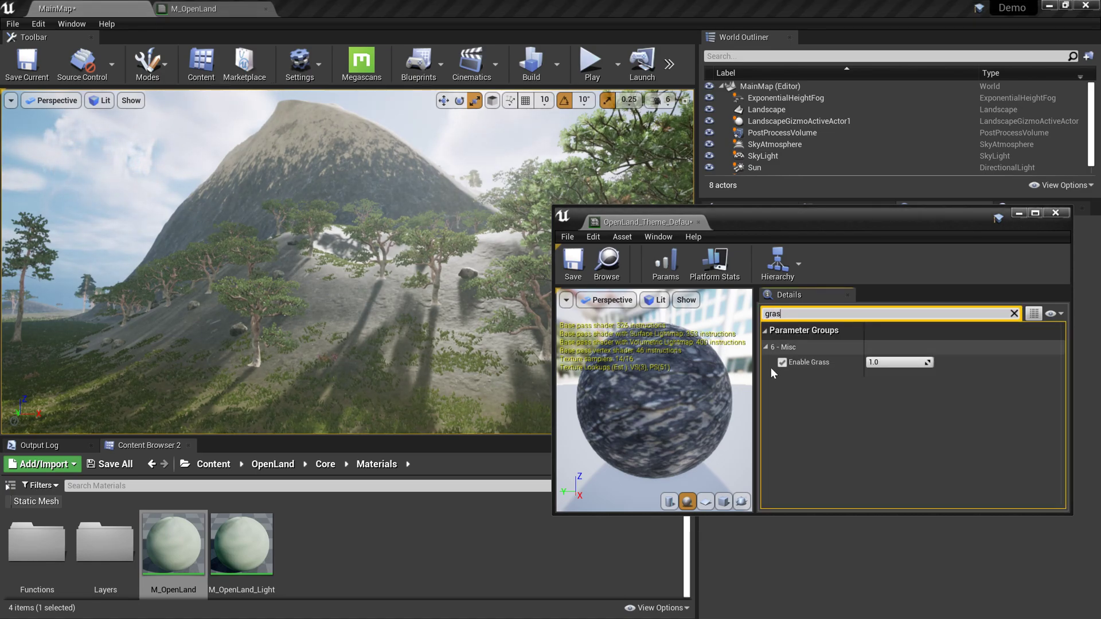
drag(904, 362, 867, 362)
right_drag(439, 258, 270, 292)
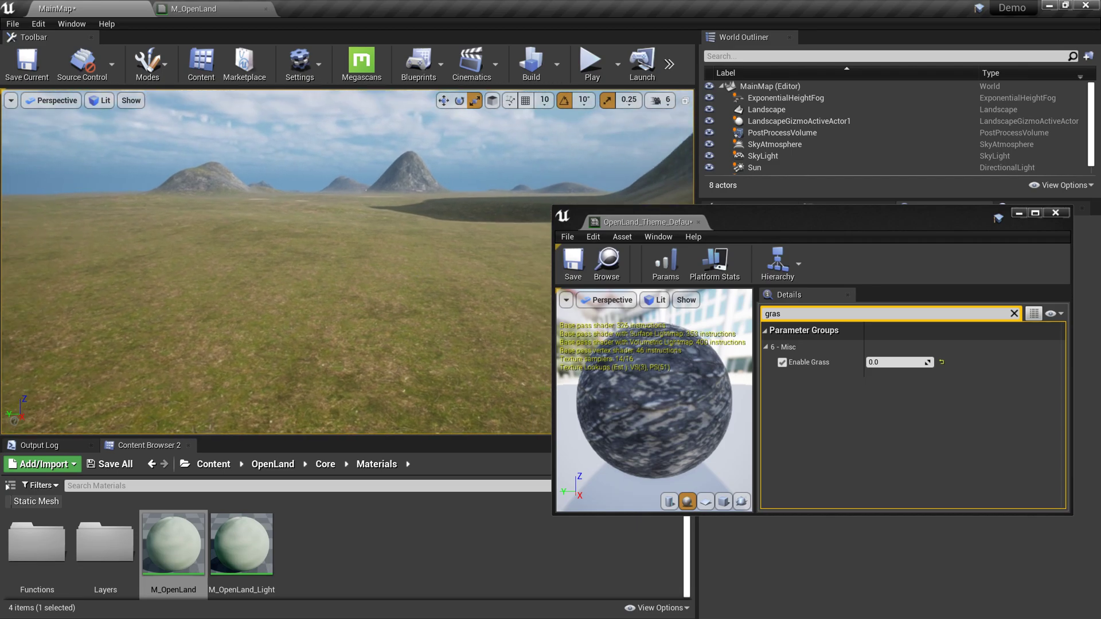
right_drag(322, 253, 443, 260)
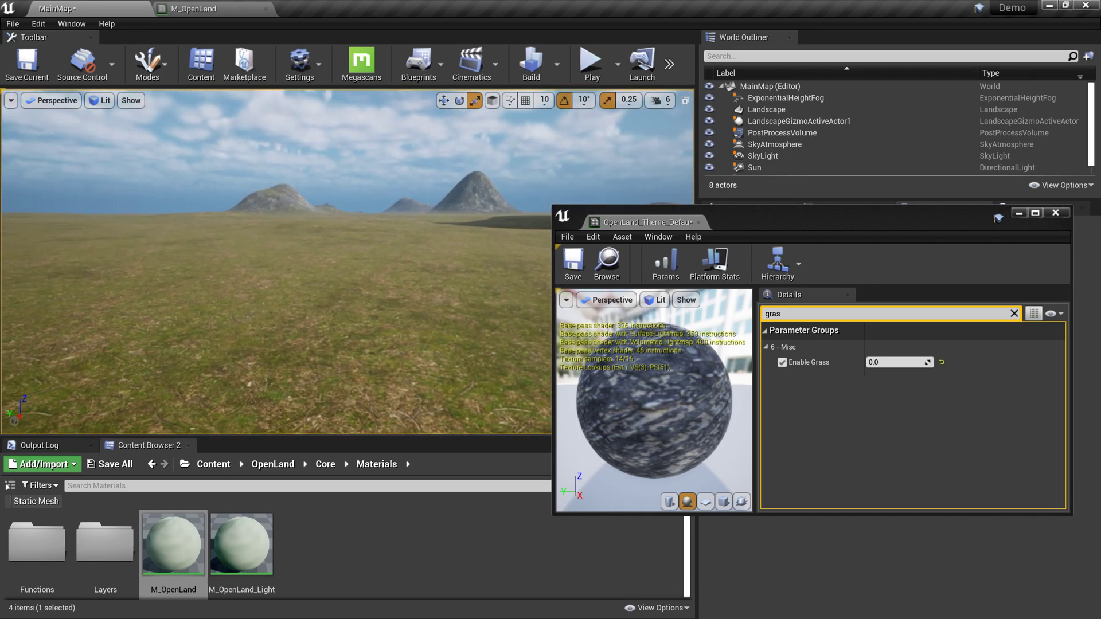
right_drag(344, 261, 410, 258)
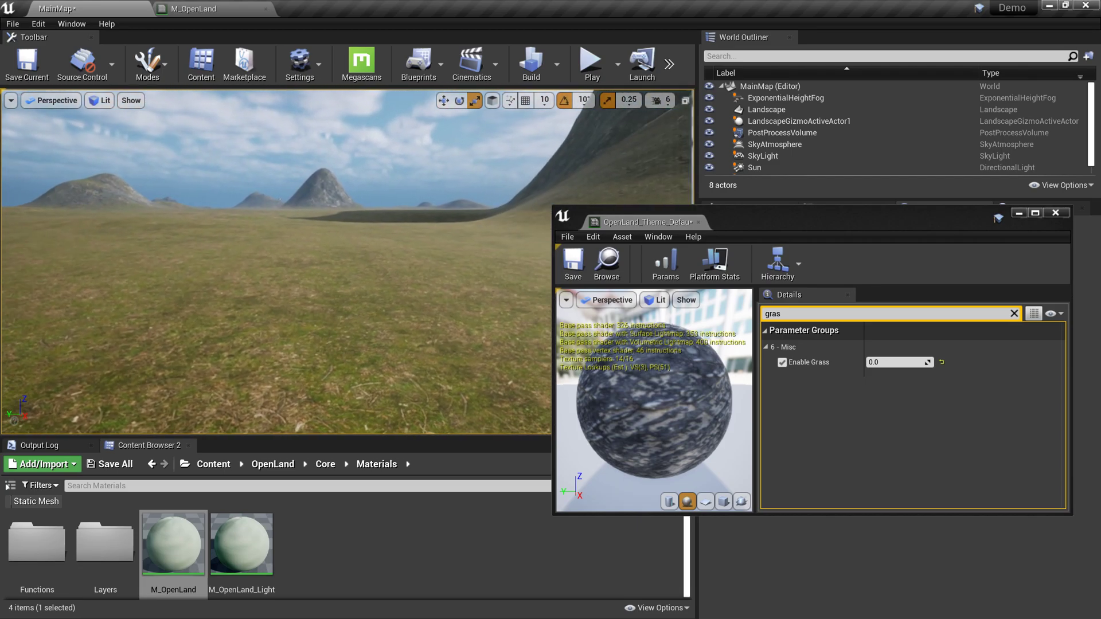
right_drag(344, 261, 248, 294)
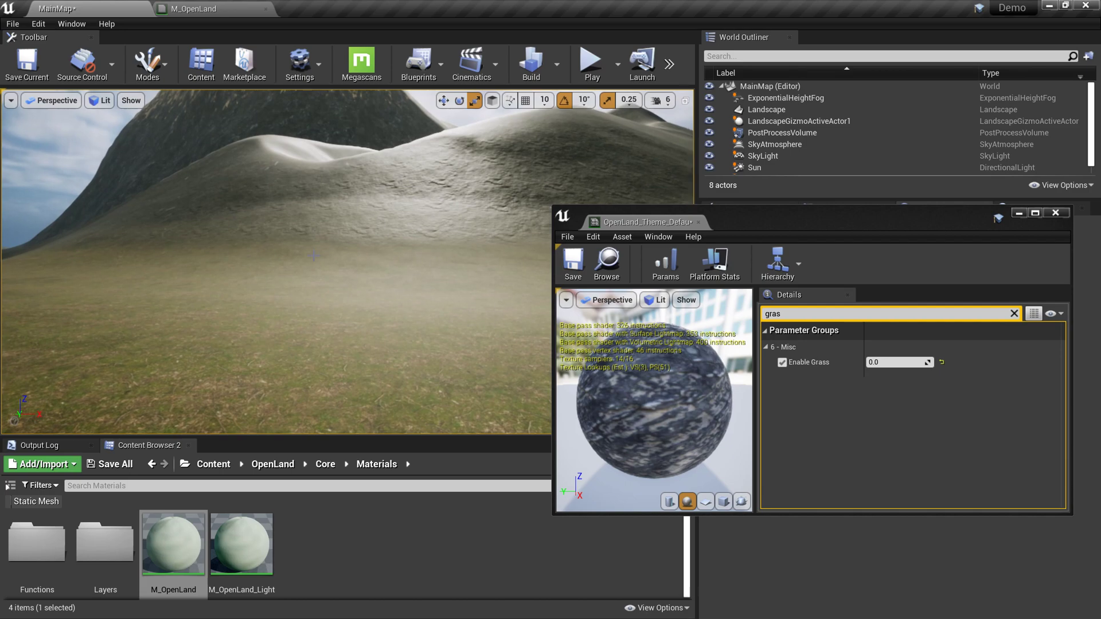
Filter the material parameters by "spe" and set the Specular Multiplier to 0.
click(820, 314)
key(BackSpace)
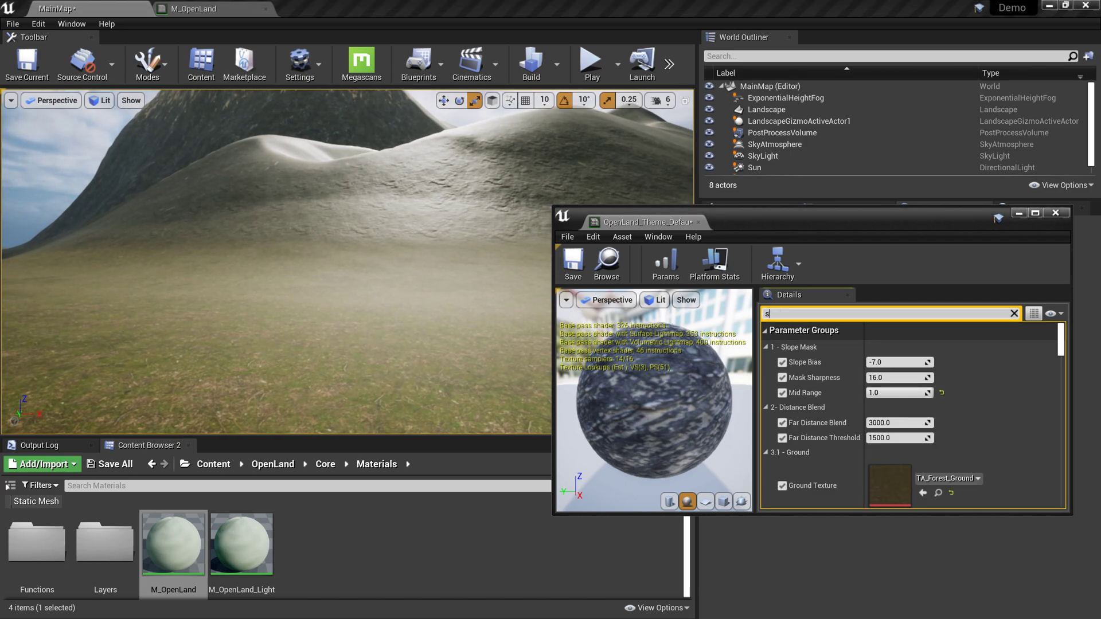
text(spe)
key(Tab)
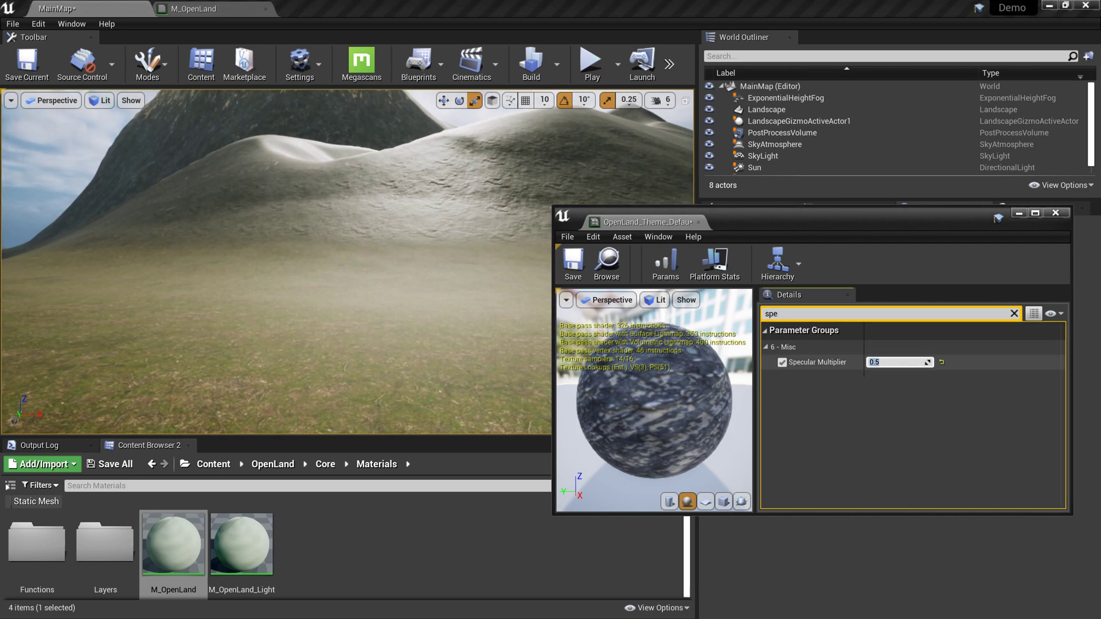
text(0)
key(Return)
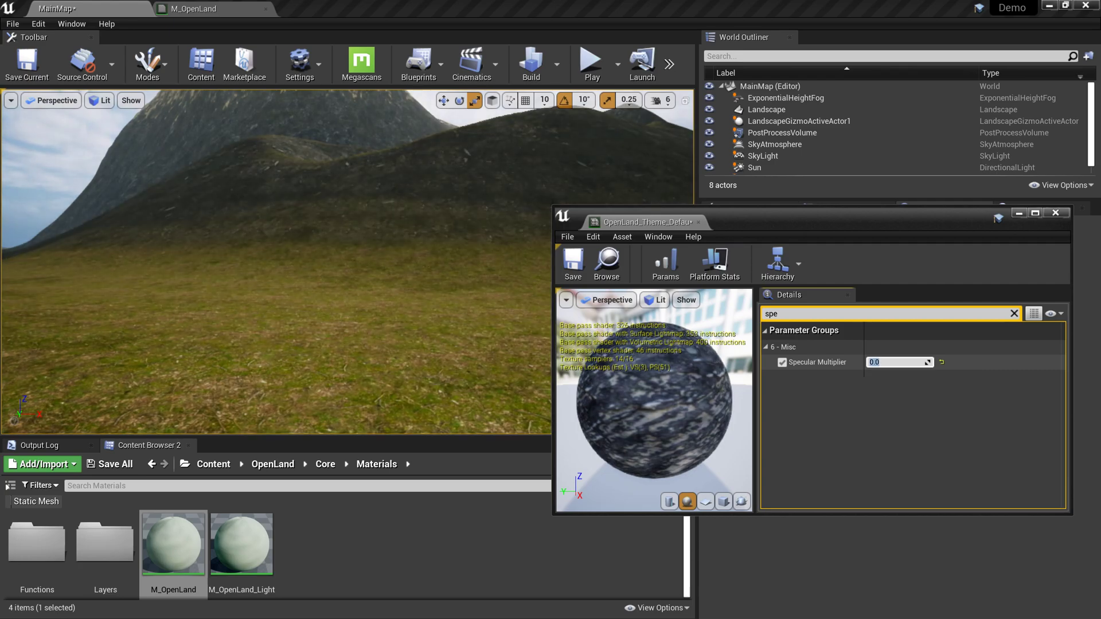
mouse_move(501, 263)
right_down()
mouse_move(331, 264)
mouse_move(496, 264)
right_up()
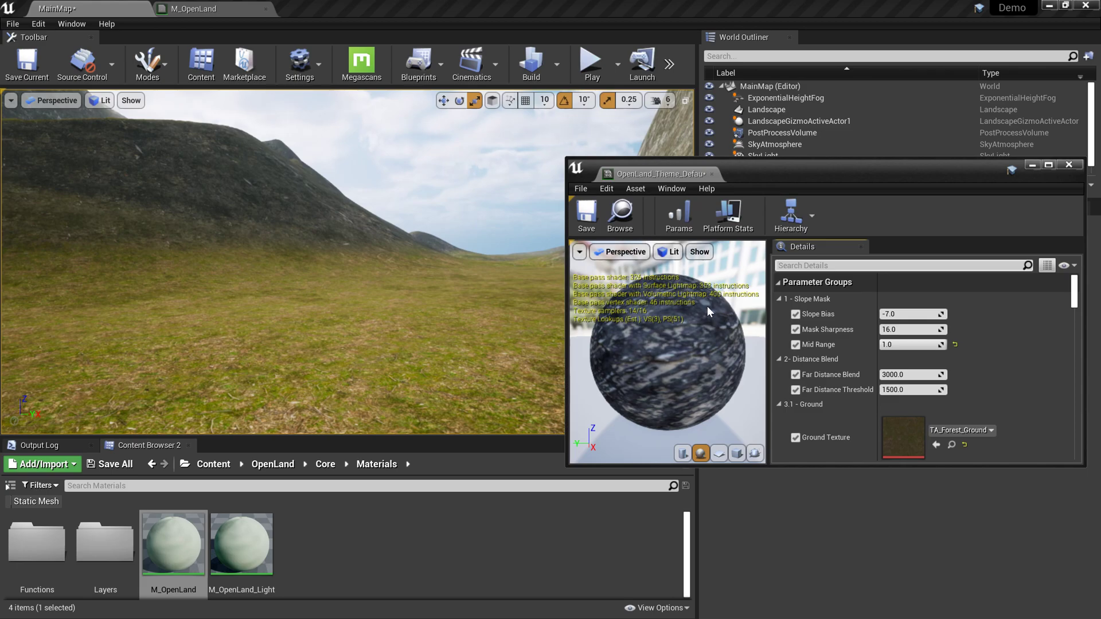
Review the ground, mid, slope and top layer parameters in the material instance.
scroll(865, 377, down, 5)
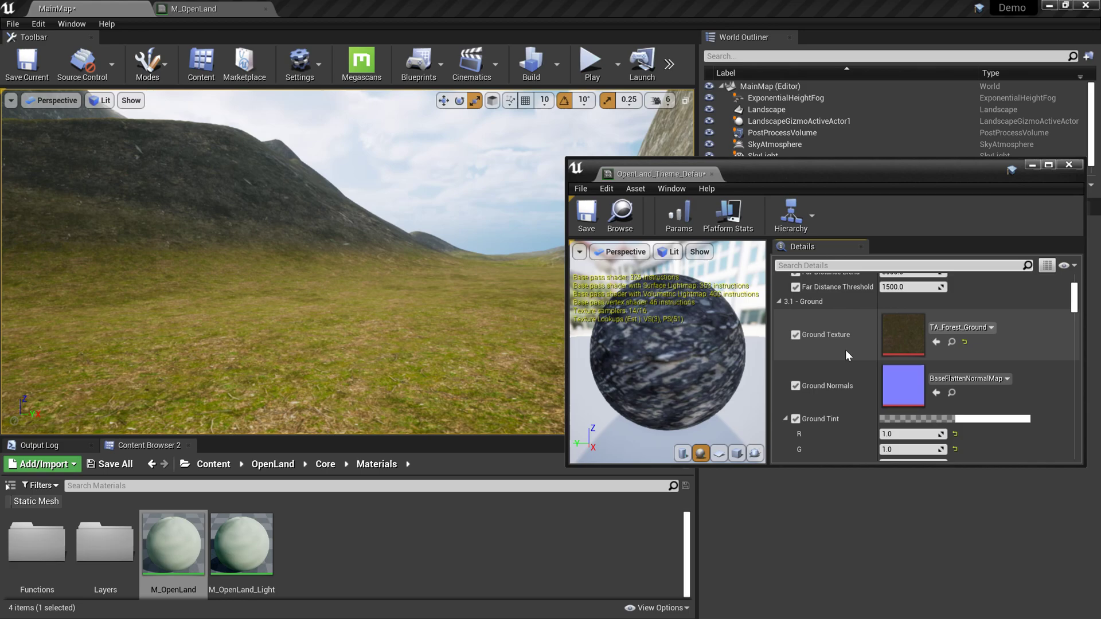
scroll(870, 354, down, 3)
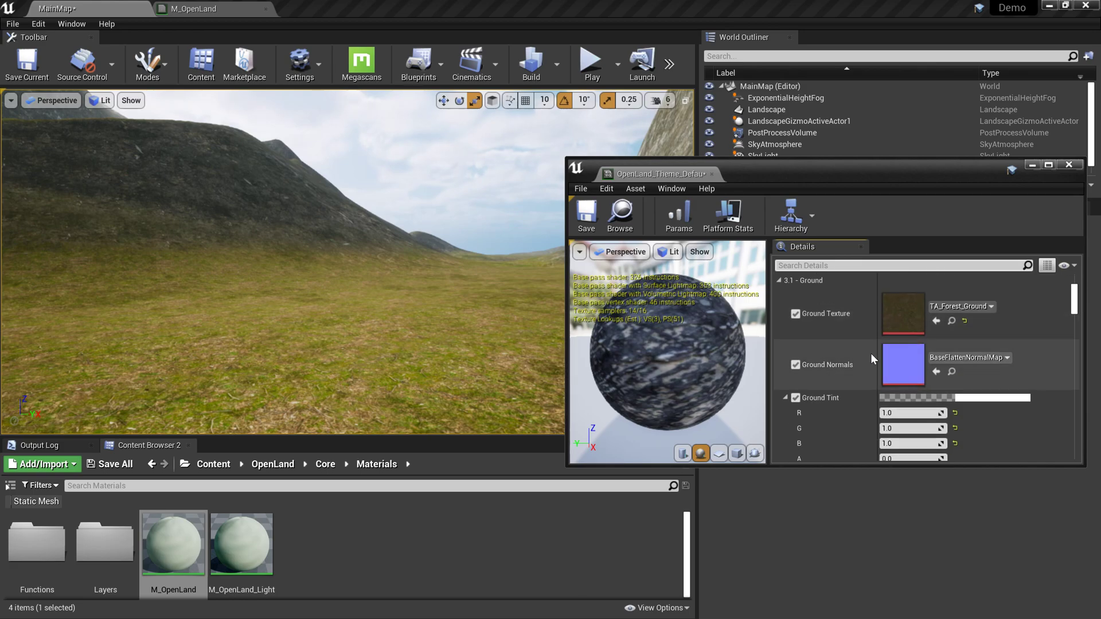
scroll(856, 322, down, 11)
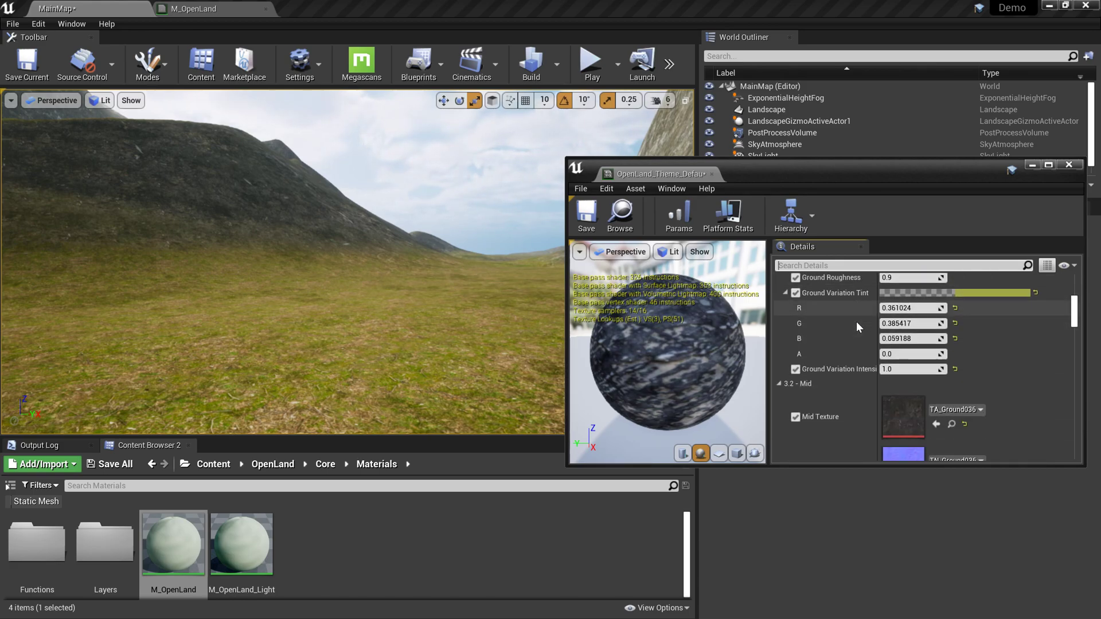
scroll(855, 321, down, 2)
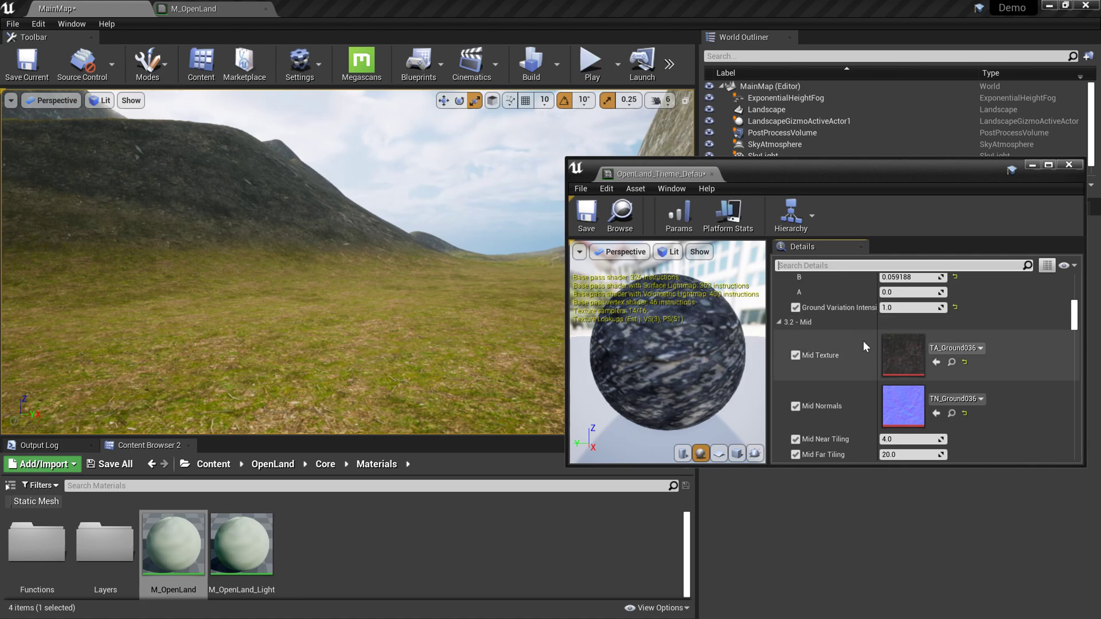
scroll(865, 347, down, 3)
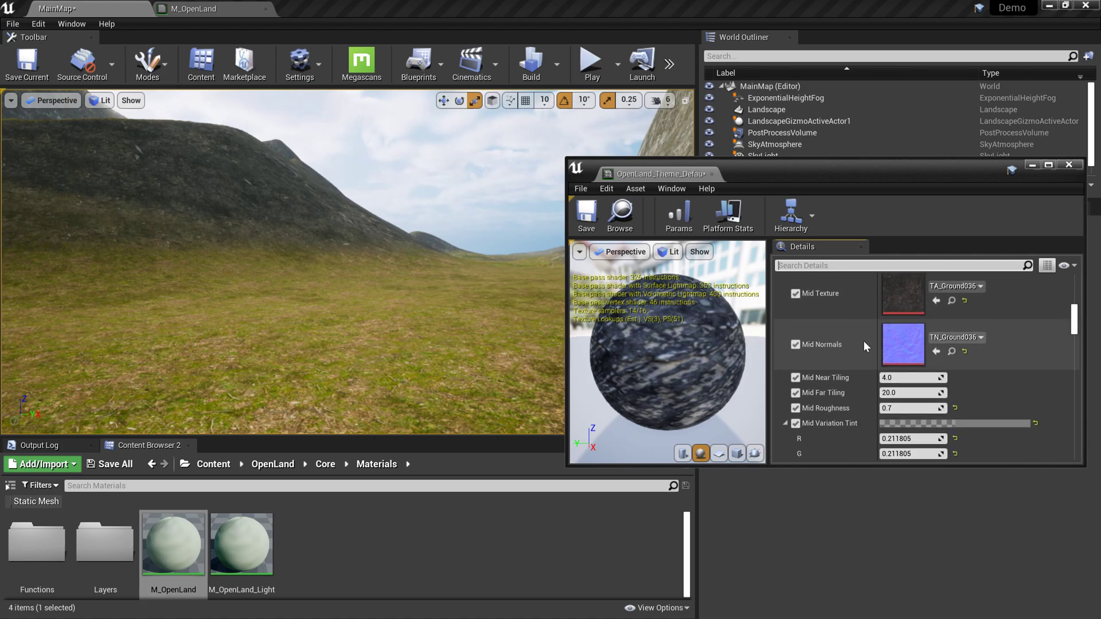
scroll(863, 341, down, 2)
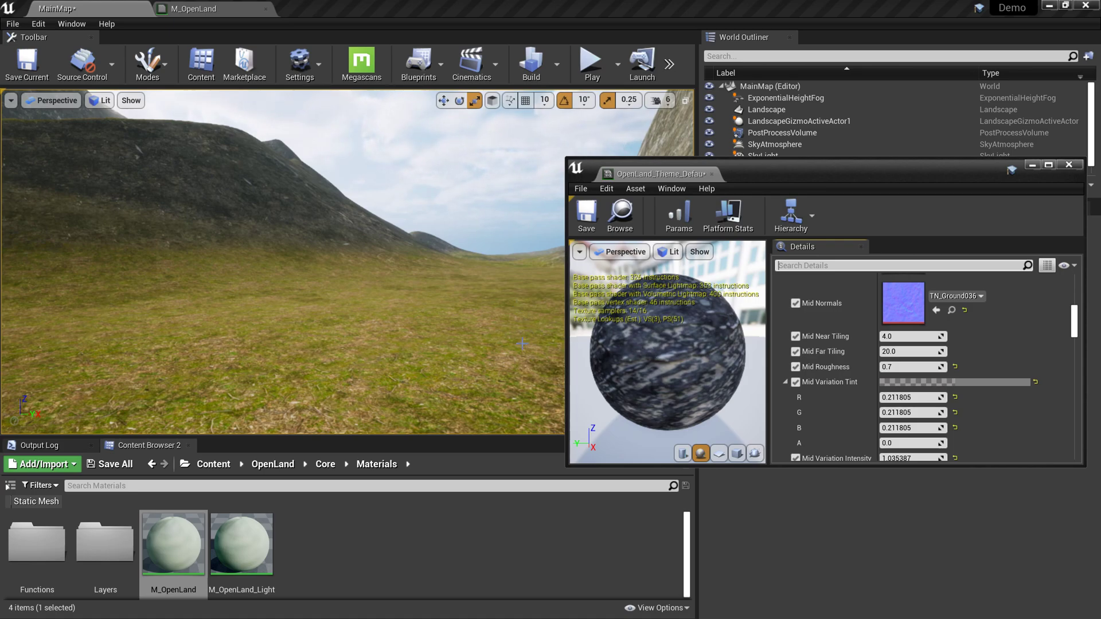
scroll(869, 372, down, 15)
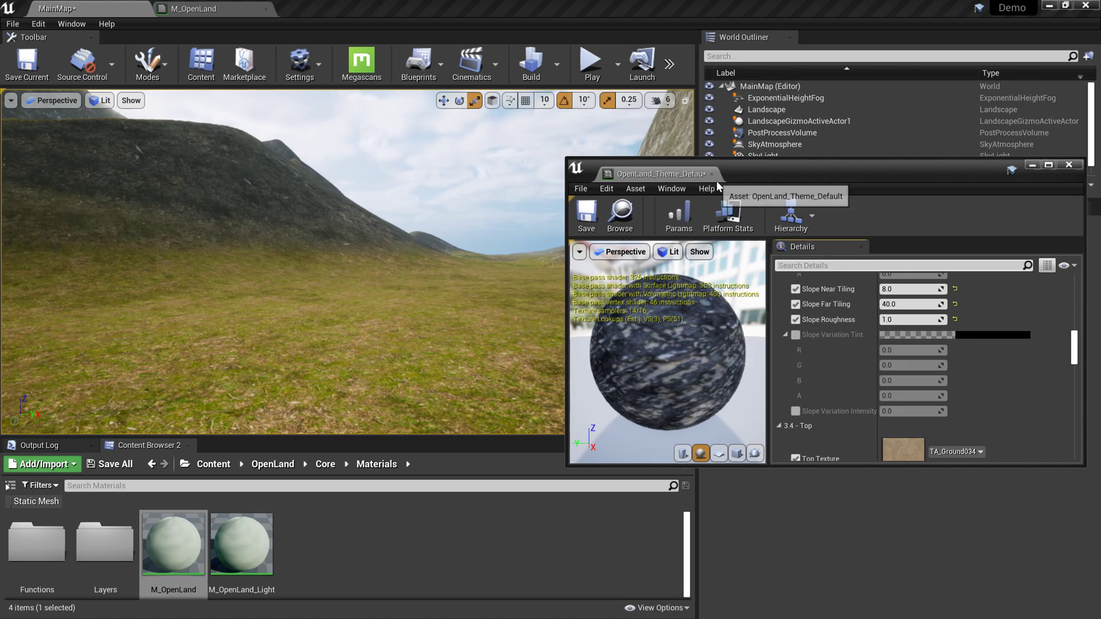
Move the material instance window aside, switch to landscape painting and review the target layers from Auto to Custom2.
drag(777, 180, 887, 174)
right_drag(419, 245, 344, 252)
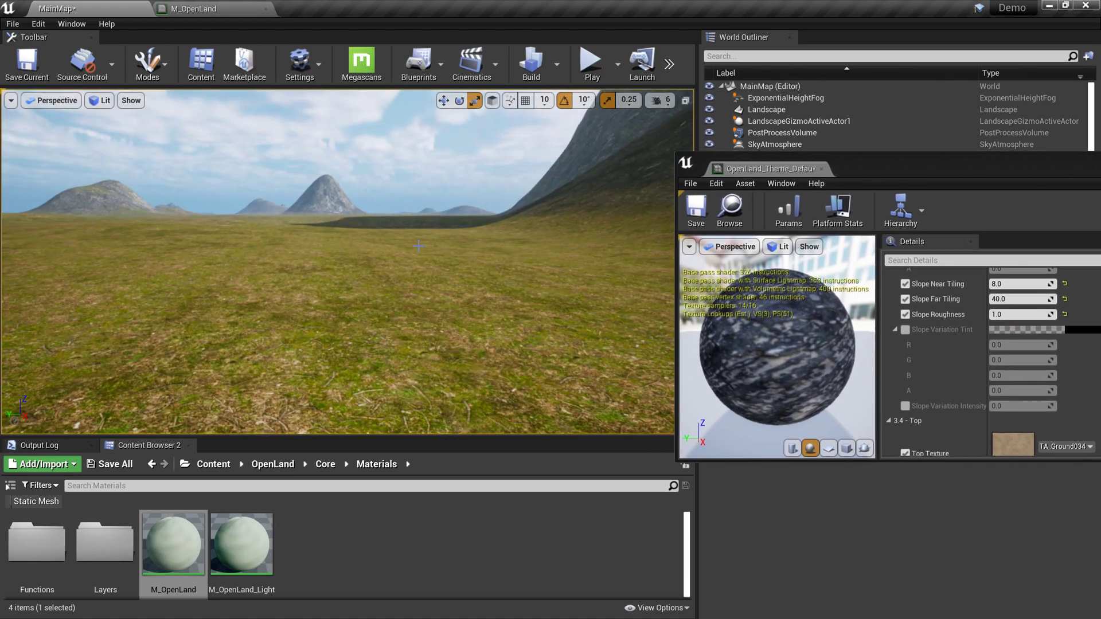
key(shift+2)
scroll(180, 266, down, 2)
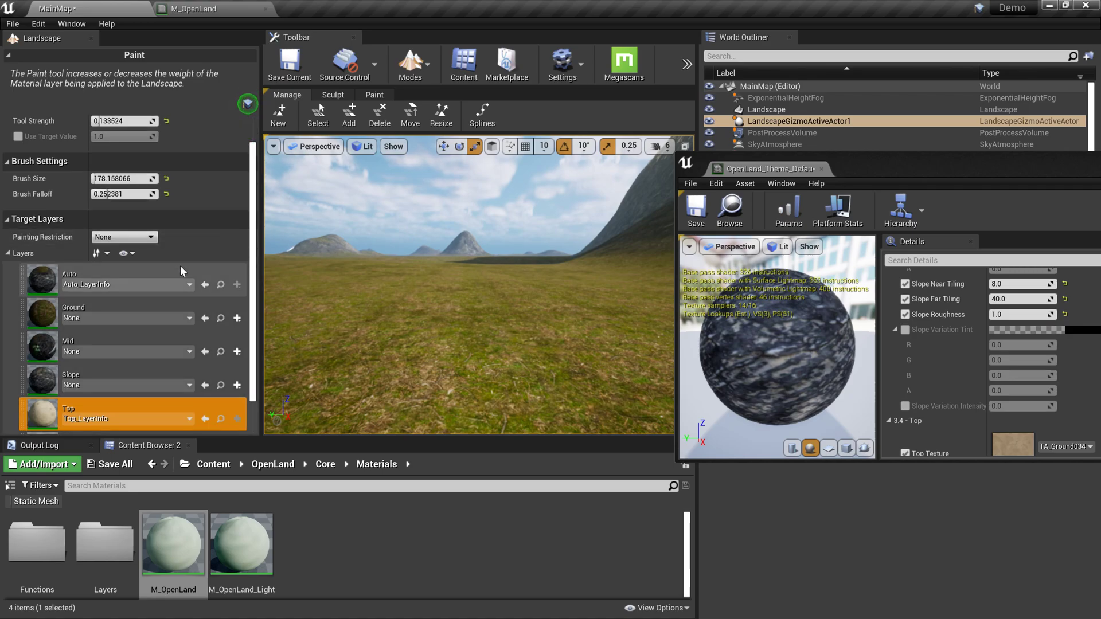
scroll(180, 266, down, 2)
scroll(180, 266, up, 1)
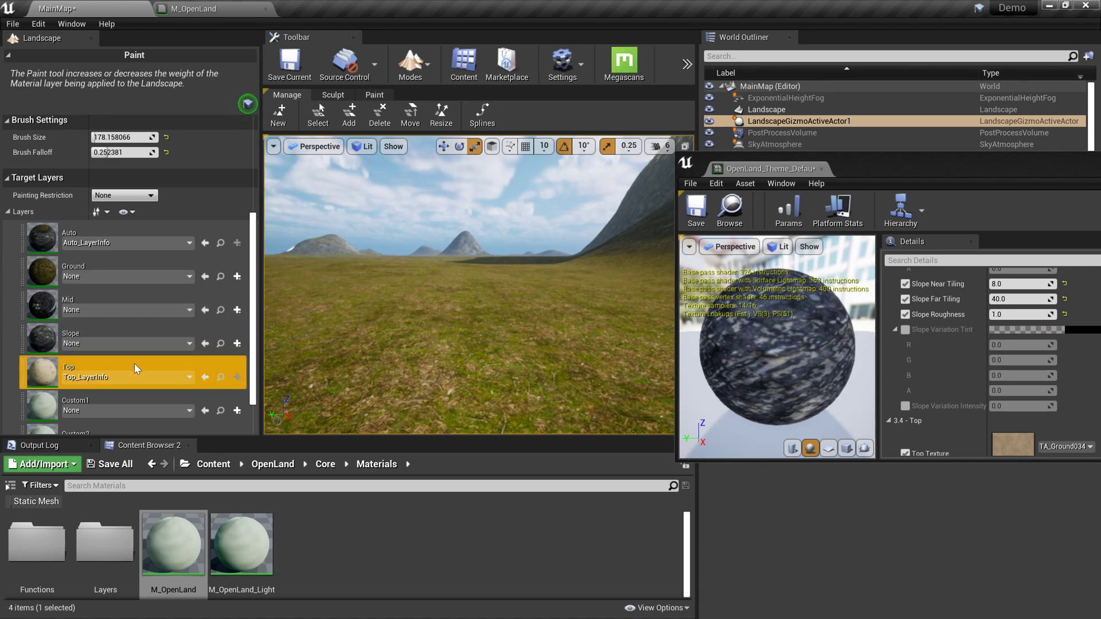
scroll(155, 360, down, 1)
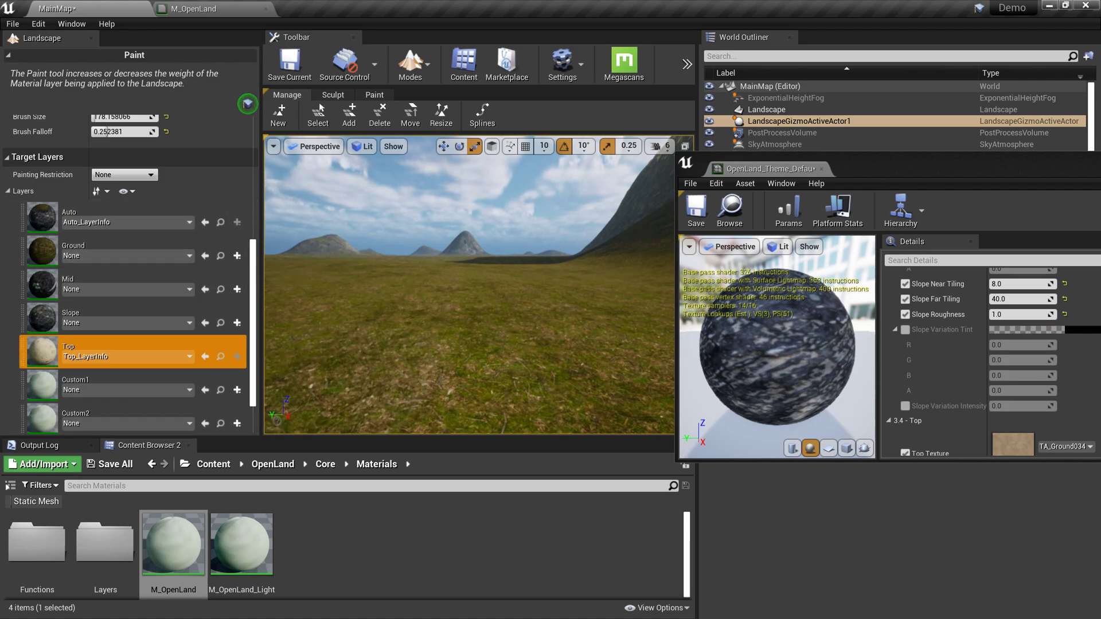
Filter the material parameters by "gra" and set Enable Grass to 1.0.
right_drag(474, 304, 665, 289)
click(969, 260)
text(gra)
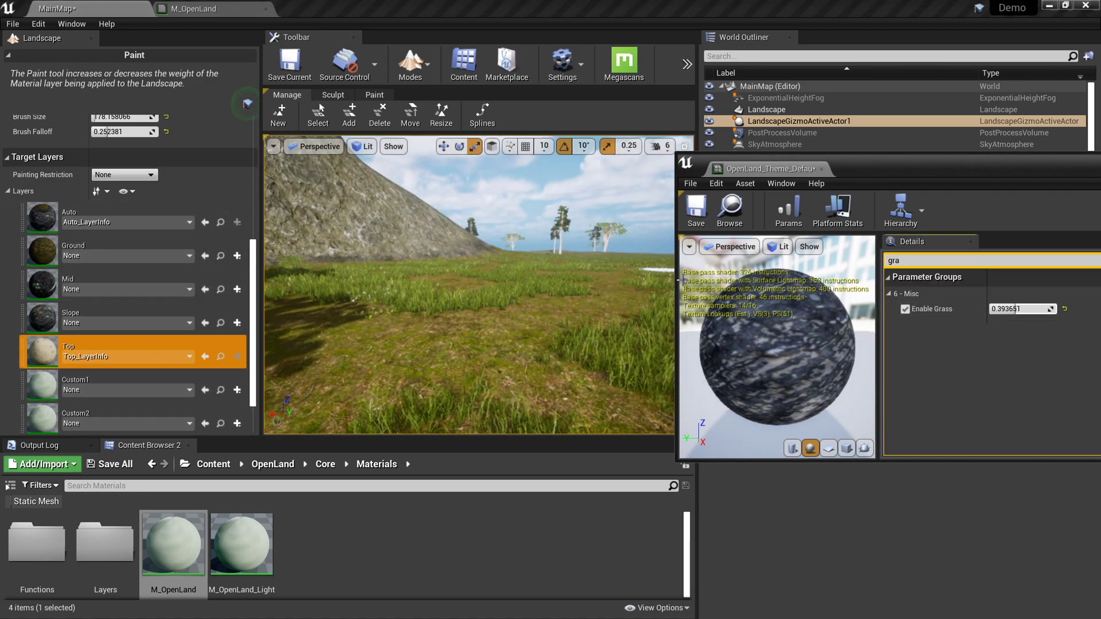
right_drag(637, 279, 389, 275)
mouse_move(1021, 309)
mouse_down()
mouse_move(998, 309)
mouse_move(1014, 310)
mouse_up()
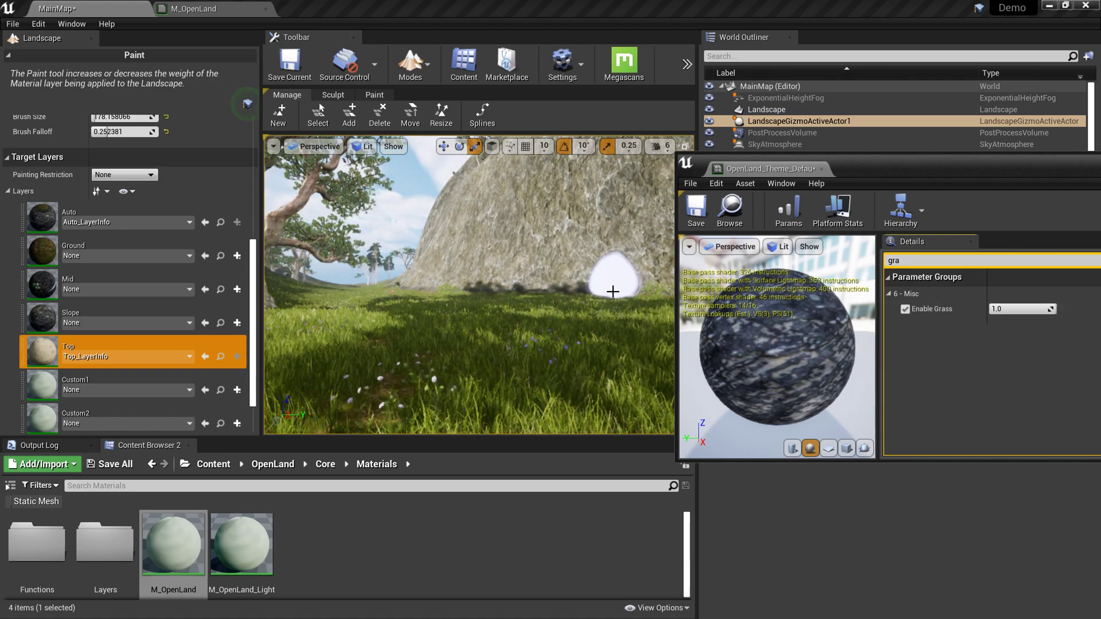
Paint the Top layer onto the ground around the base of the tree.
mouse_move(612, 290)
right_down()
mouse_move(568, 291)
mouse_move(560, 318)
mouse_move(599, 289)
mouse_move(553, 338)
right_up()
key(e)
key(w)
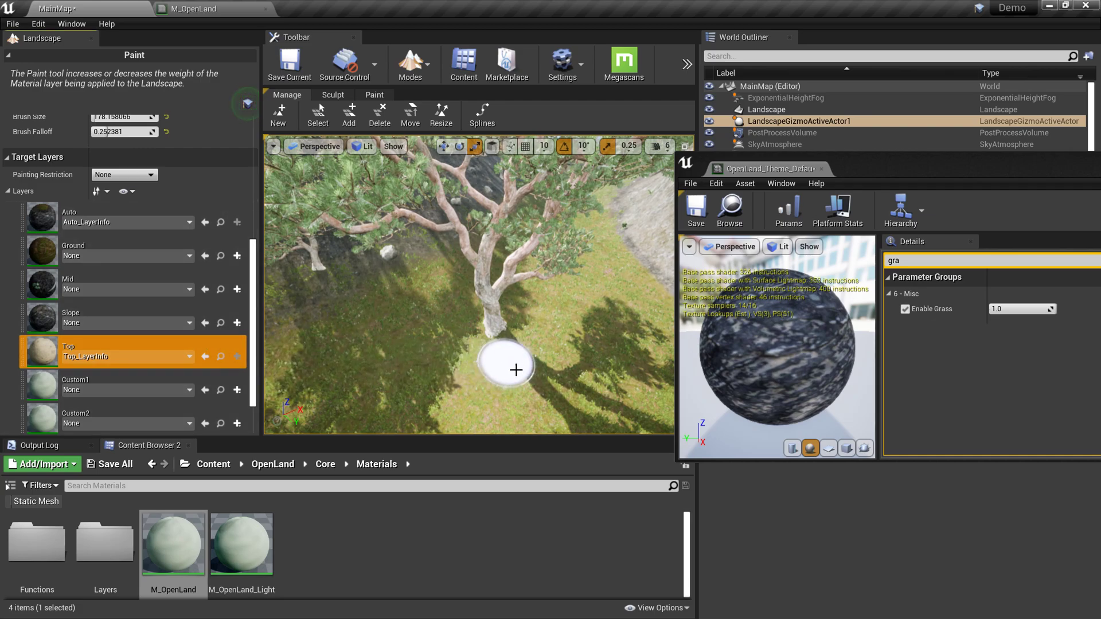
click(513, 360)
drag(468, 364, 496, 372)
click(541, 328)
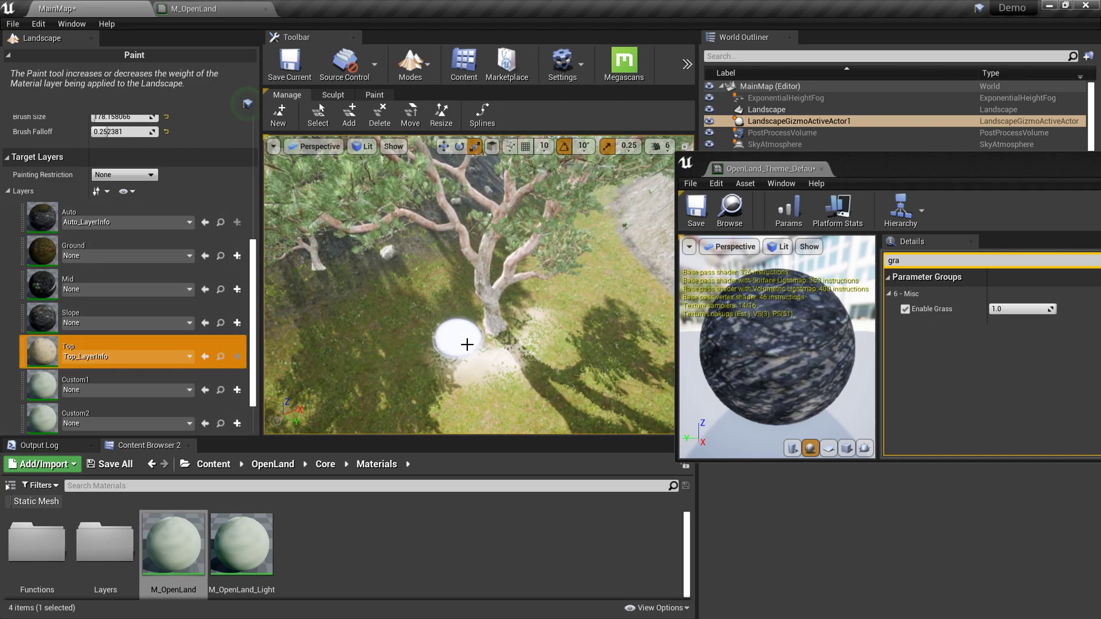
click(467, 342)
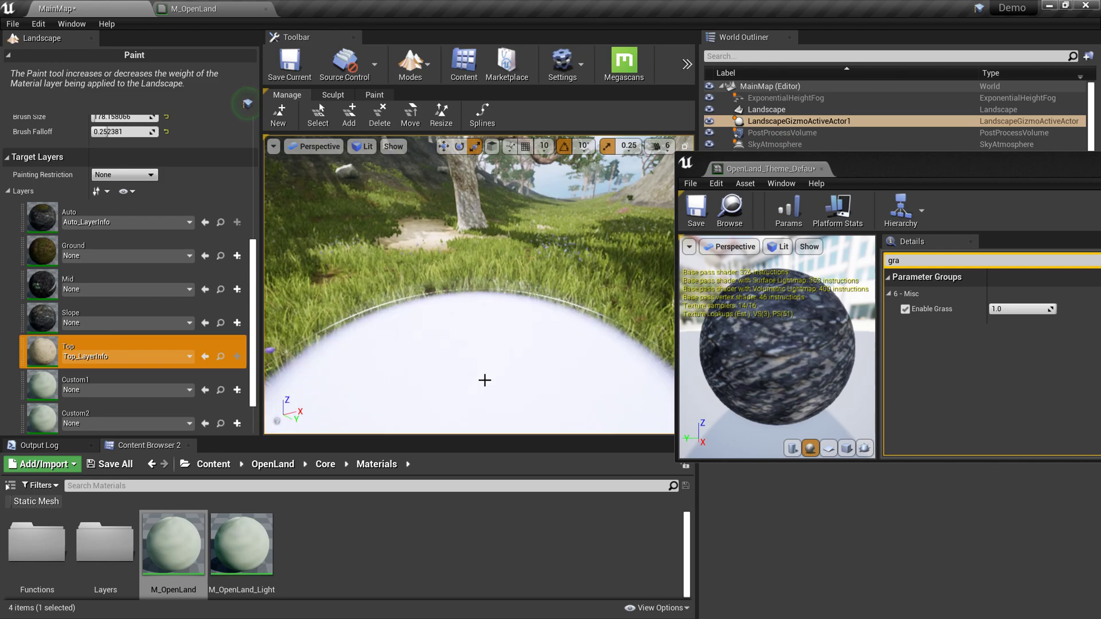
Play the level in the editor, walk the character over the painted patch by the tree, and stop playing.
key(alt+p)
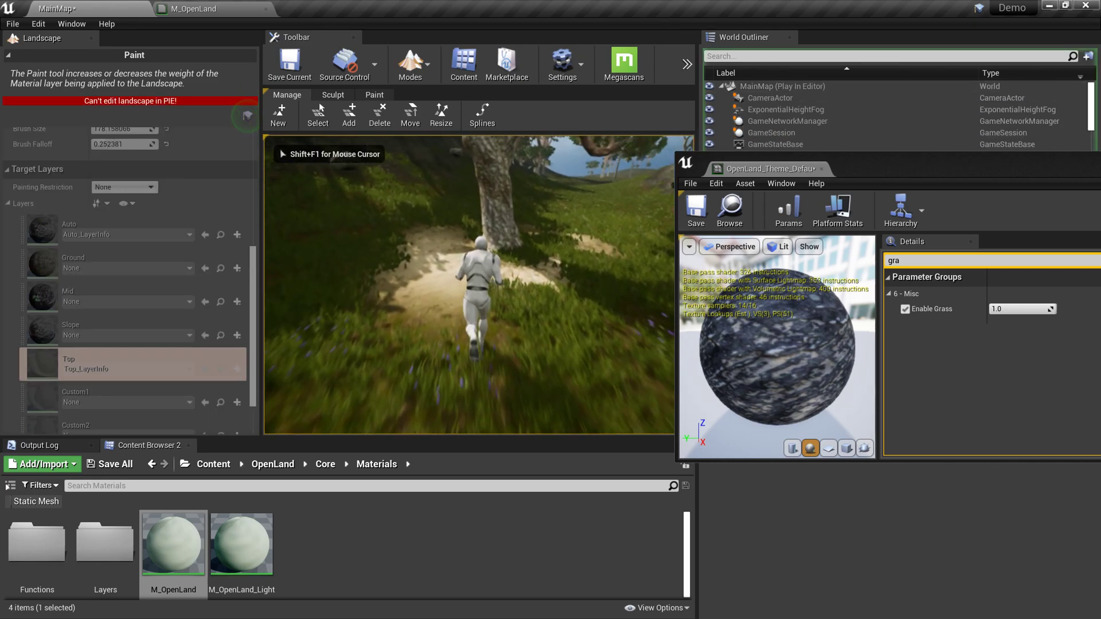
key(w)
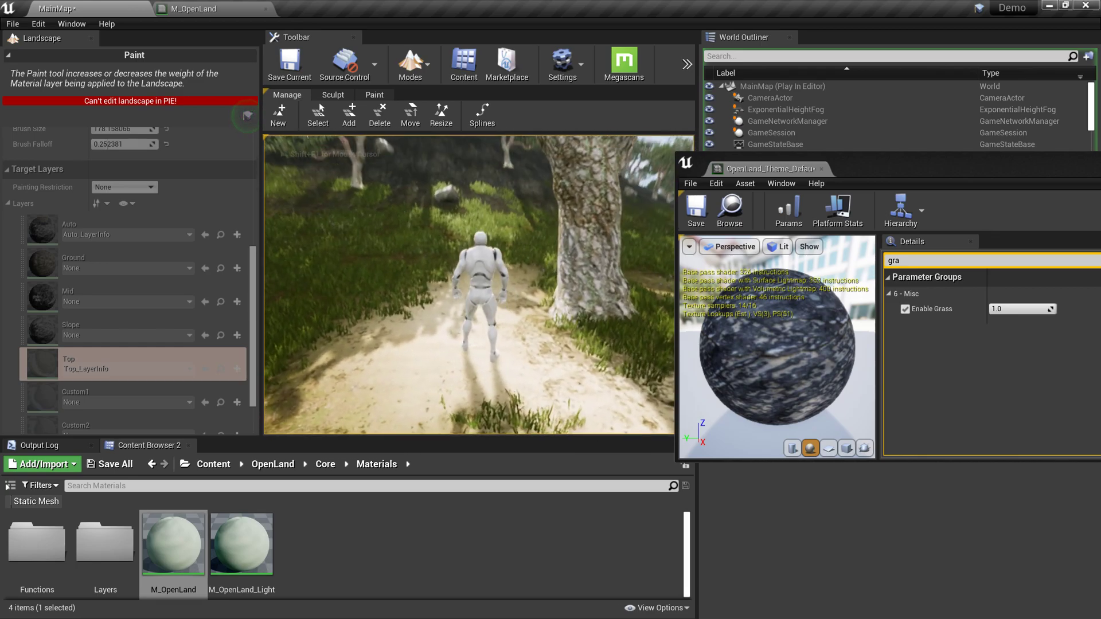
key(d)
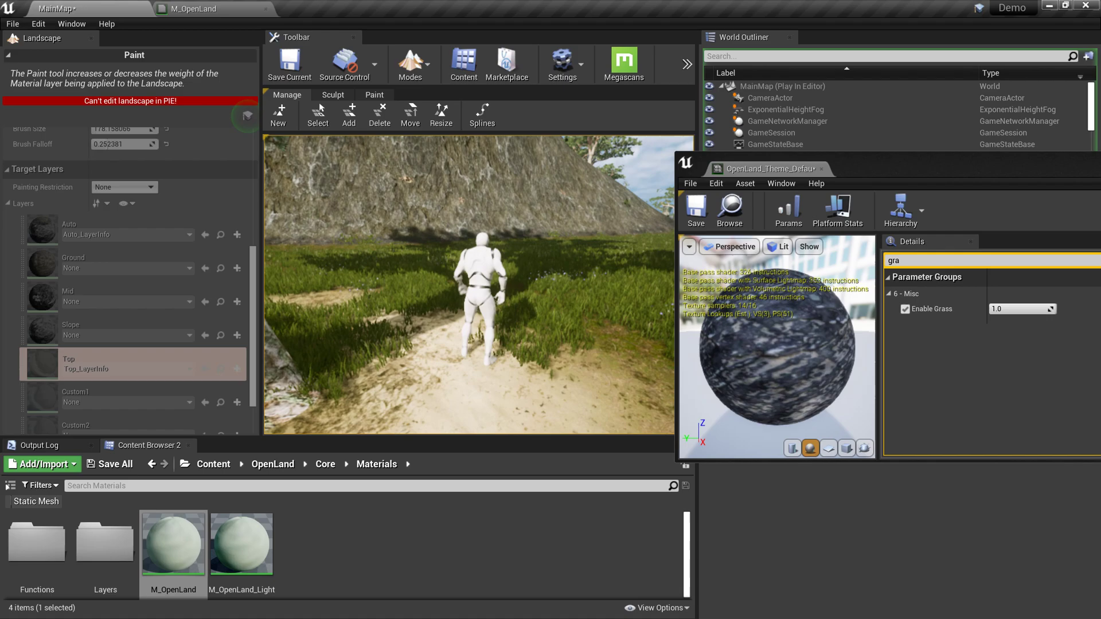
key(Escape)
Select RemoveGrass as the target layer for painting and view the grassy terrain from above.
scroll(140, 344, down, 2)
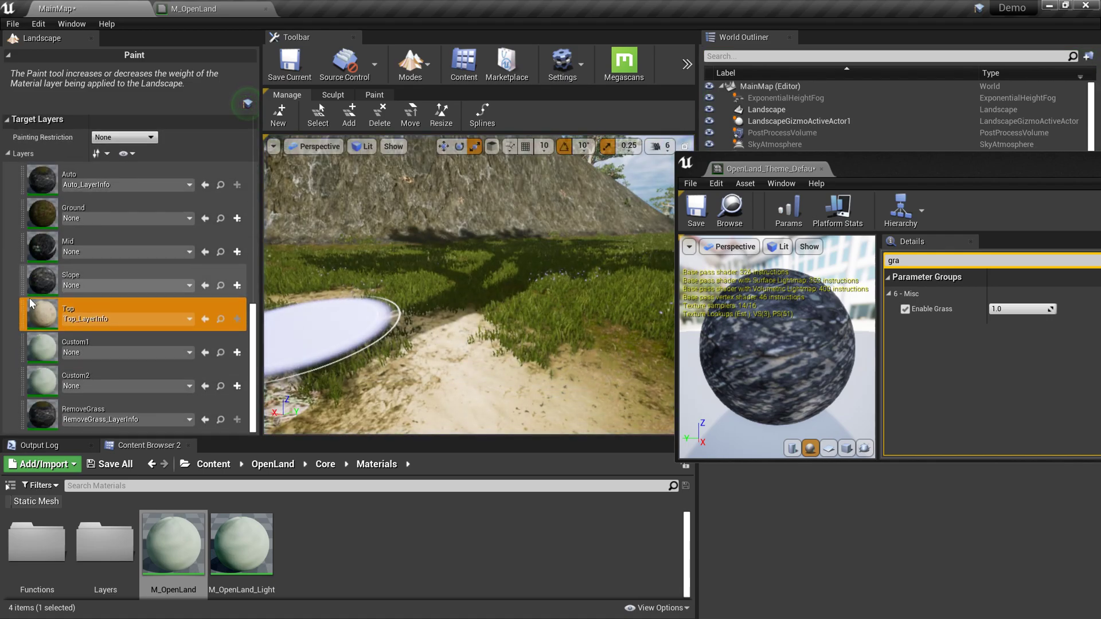
click(141, 411)
right_drag(553, 301, 654, 293)
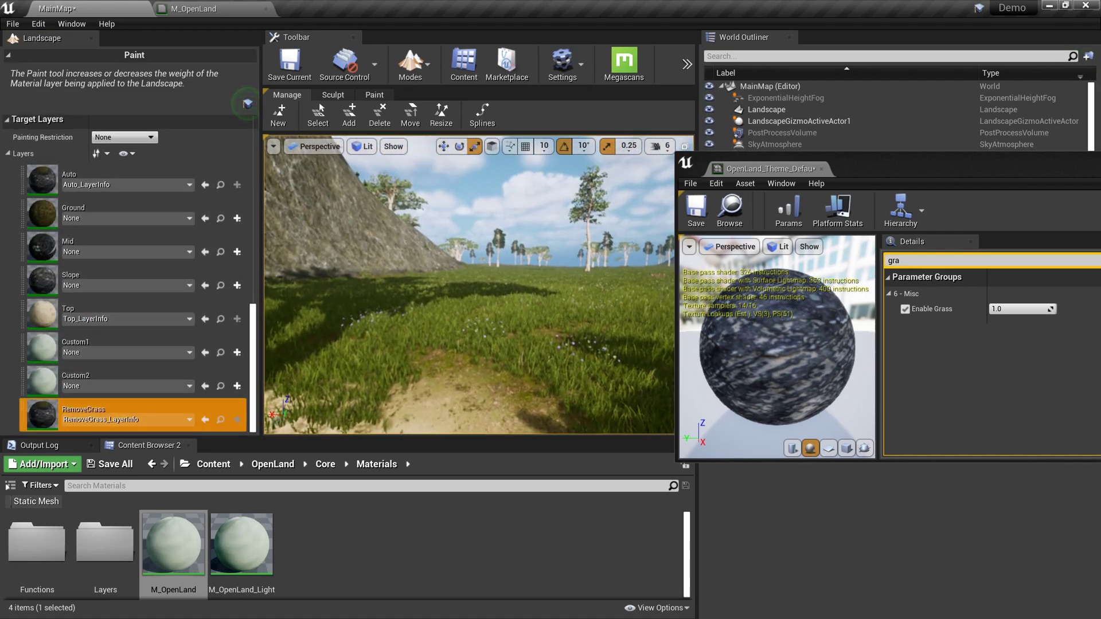
mouse_move(558, 331)
right_down()
mouse_move(582, 317)
mouse_move(573, 350)
mouse_move(558, 330)
right_up()
key(e)
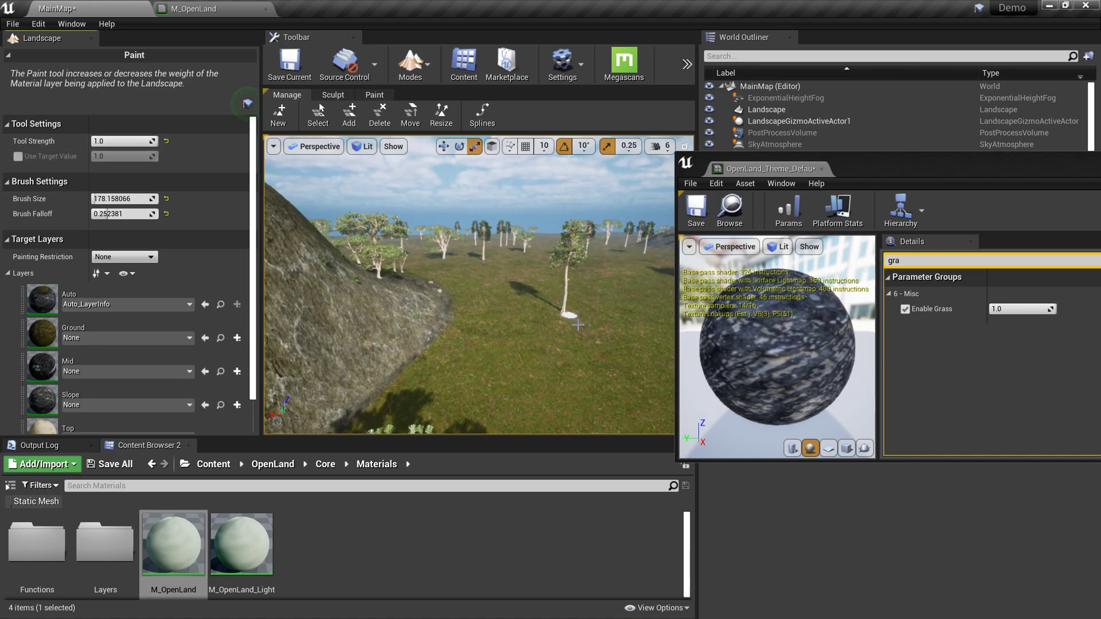
right_drag(492, 313, 584, 286)
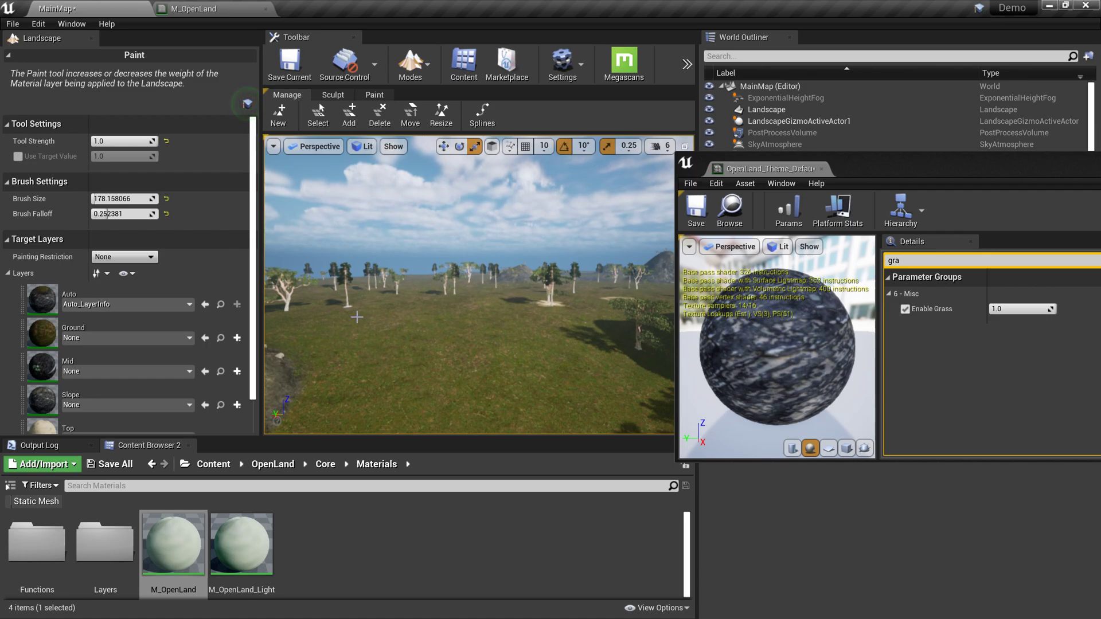
mouse_move(441, 329)
right_down()
mouse_move(436, 399)
mouse_move(438, 344)
right_up()
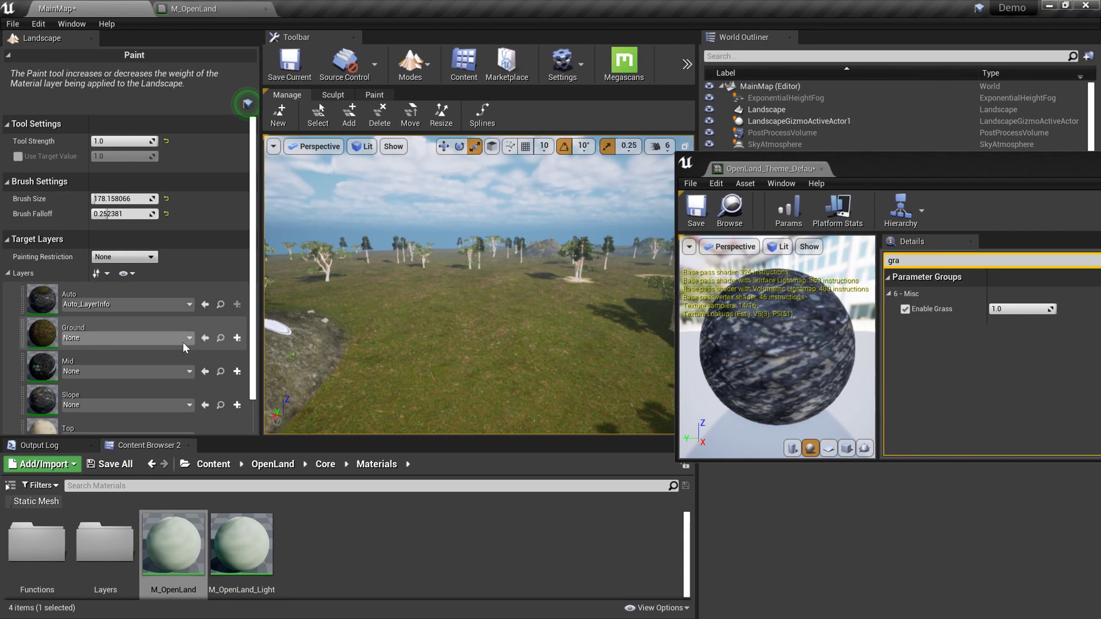
Select the Custom1 and then the Custom2 target layer, and filter the material parameters by "cus" to review the custom layer settings.
scroll(182, 341, down, 5)
click(137, 356)
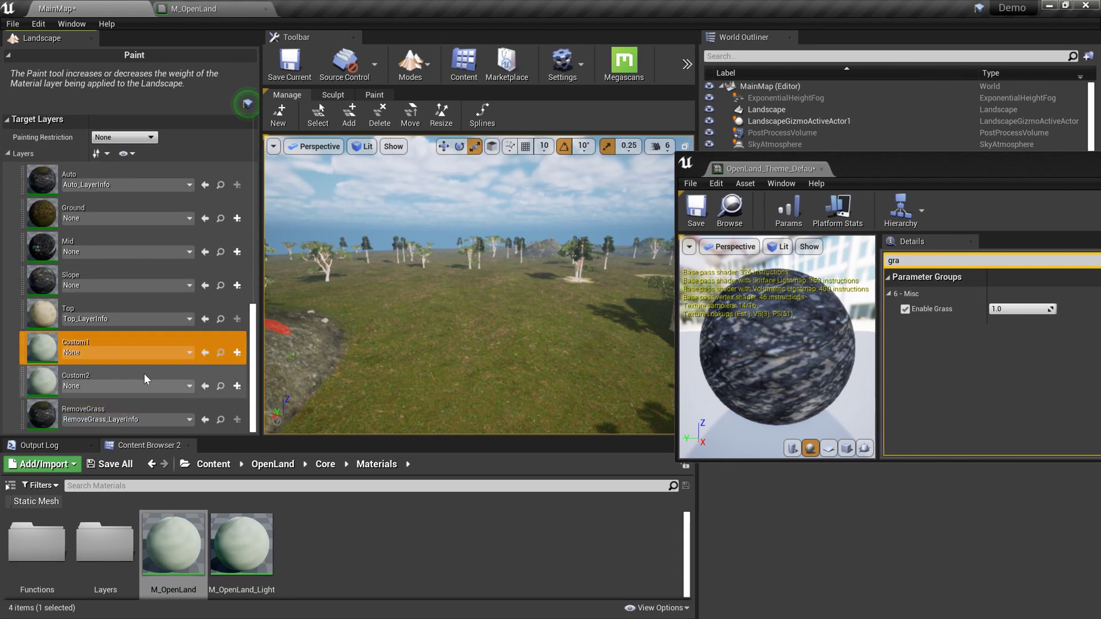
click(143, 373)
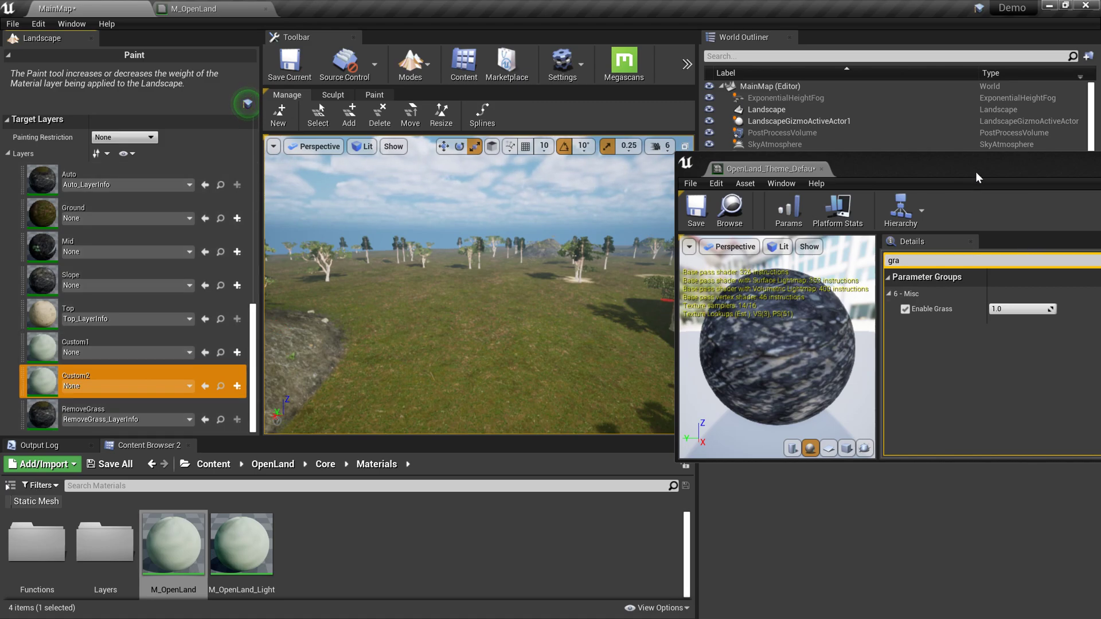
drag(978, 178, 949, 174)
text(cus)
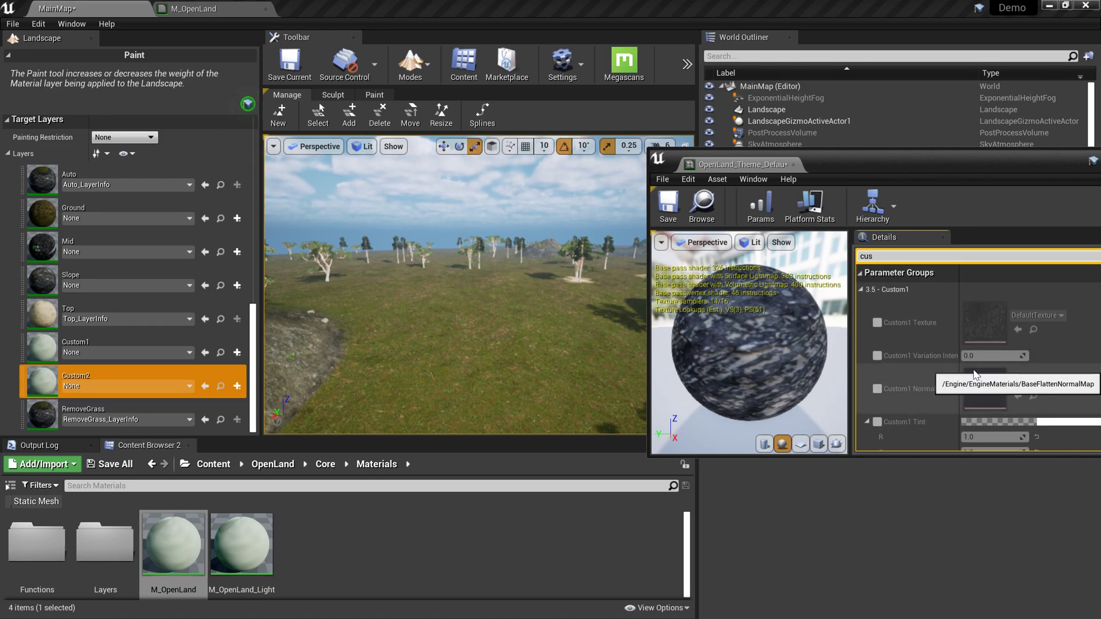
scroll(972, 370, down, 3)
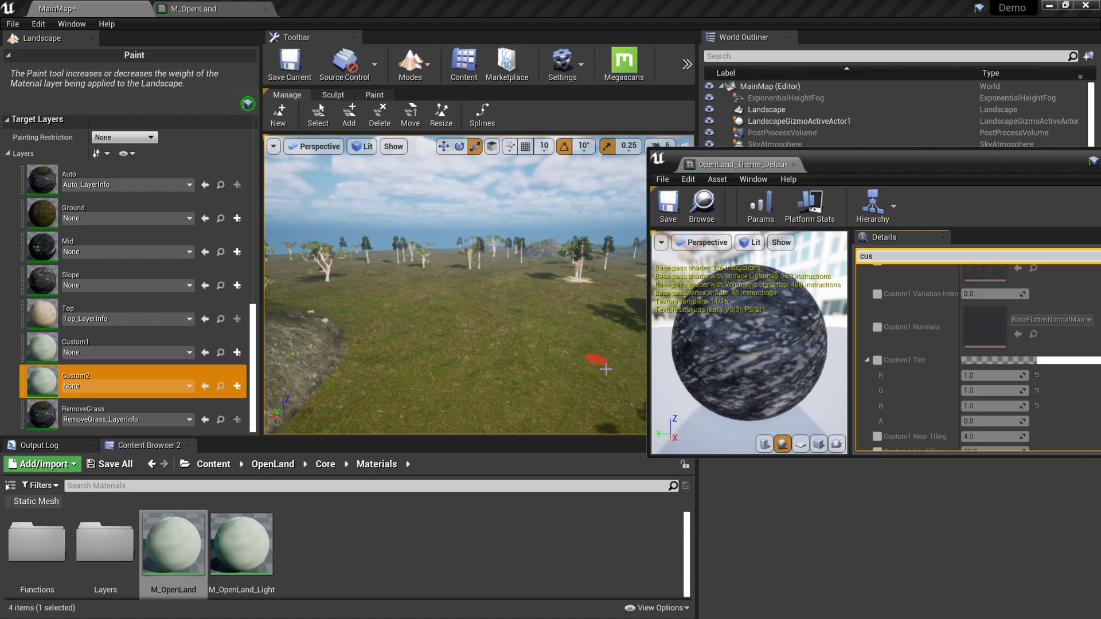
Clear the parameter filter and keep the material instance editor as a floating window over the level editor.
right_drag(555, 359, 677, 354)
drag(866, 165, 754, 145)
click(998, 235)
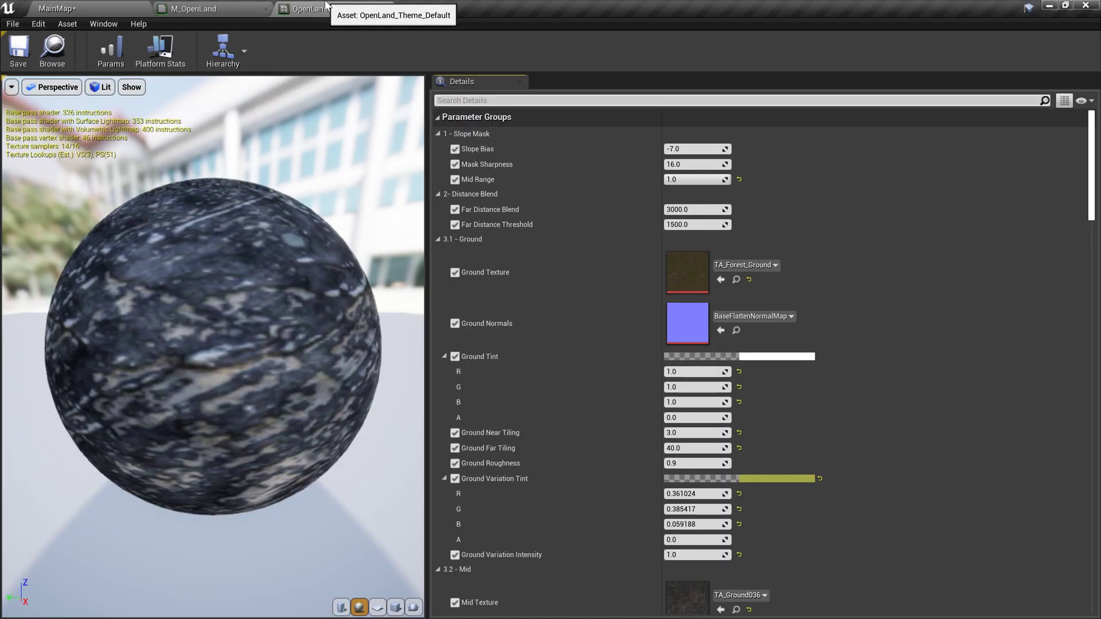
drag(326, 10, 368, 60)
click(57, 8)
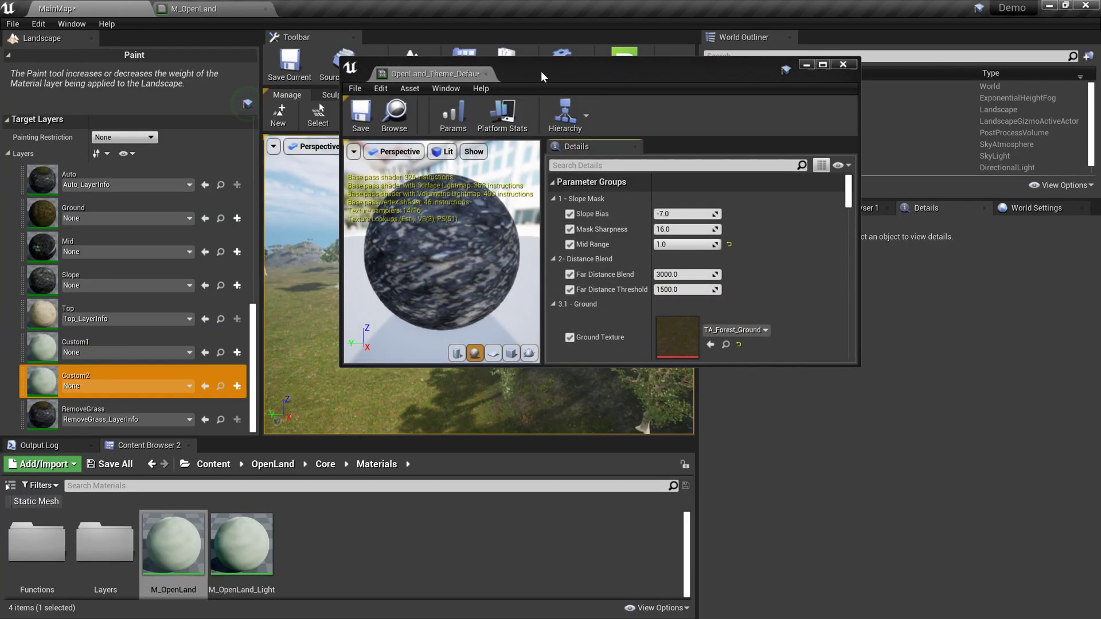
drag(543, 70, 685, 95)
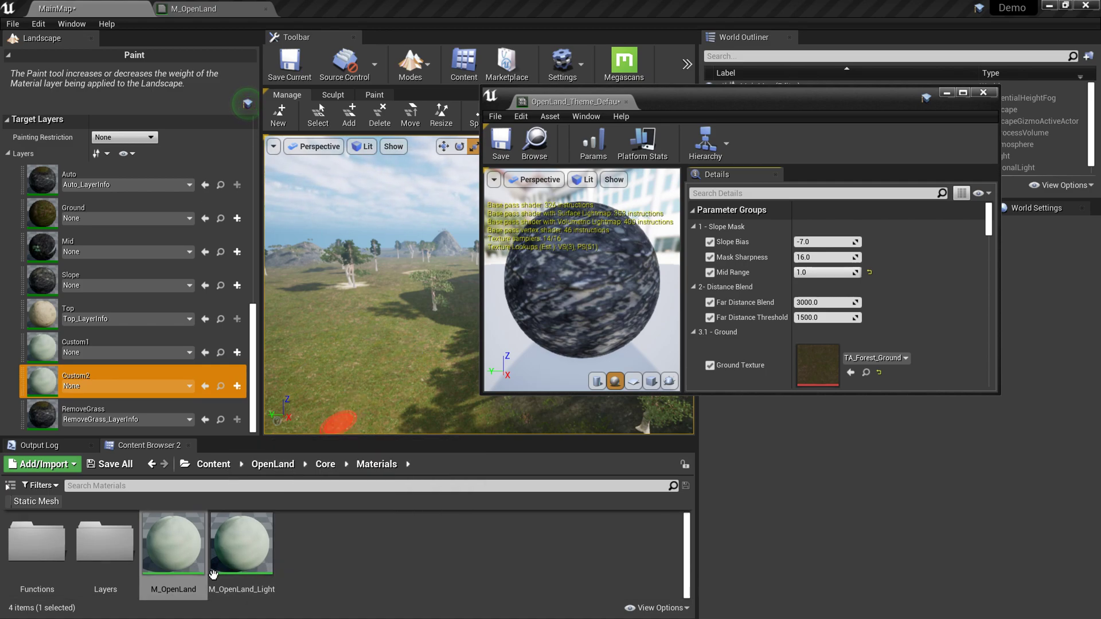
Open the M_OpenLand material and examine the Layers, Auto Layer and Spawn Grass sections of its graph.
double_click(173, 545)
scroll(512, 320, up, 3)
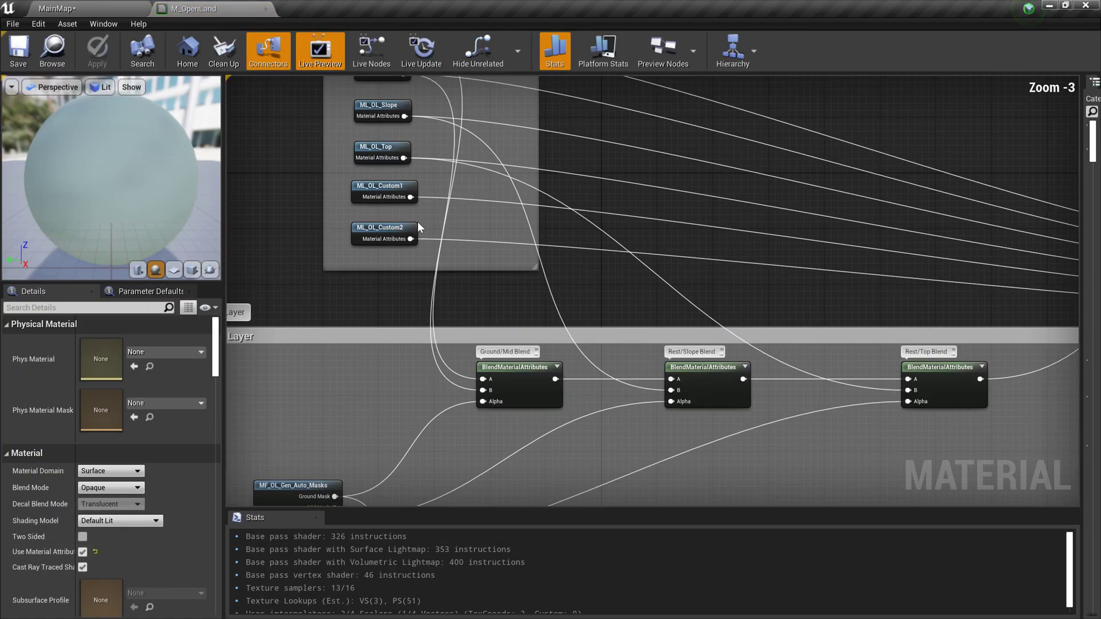
scroll(434, 185, down, 2)
right_drag(452, 268, 552, 239)
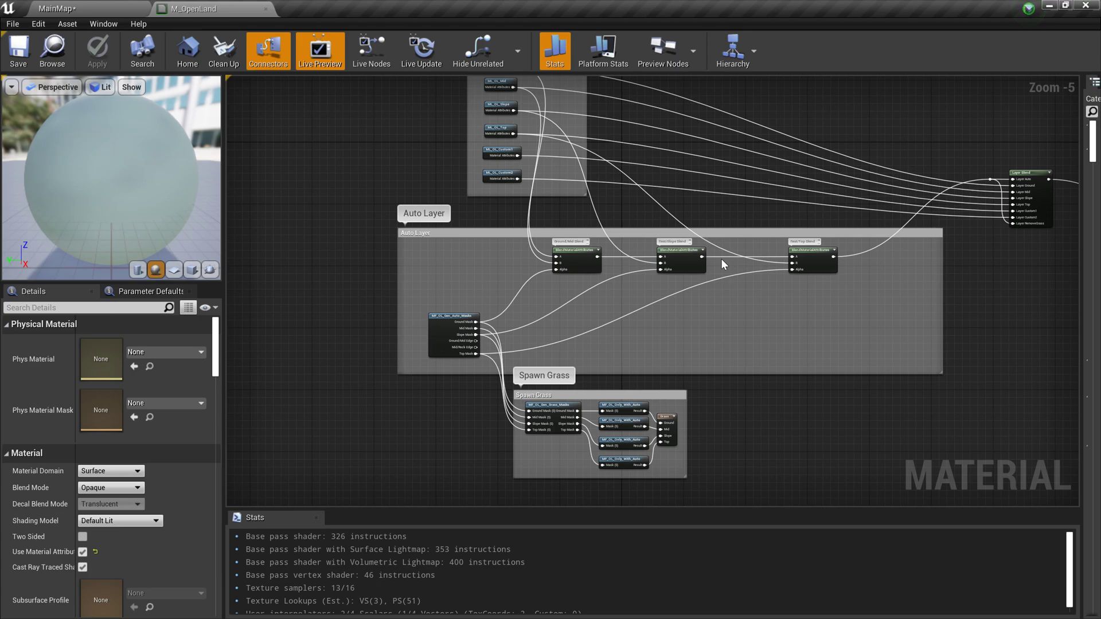
scroll(463, 334, up, 3)
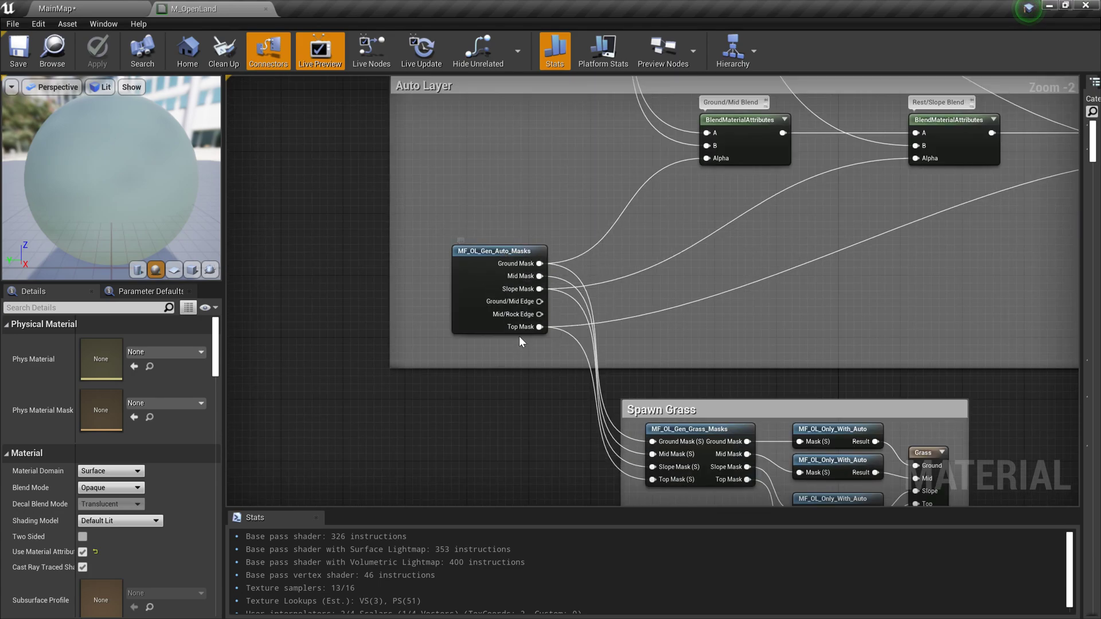
scroll(514, 285, down, 1)
right_drag(610, 445, 605, 502)
scroll(530, 344, up, 1)
scroll(516, 295, down, 2)
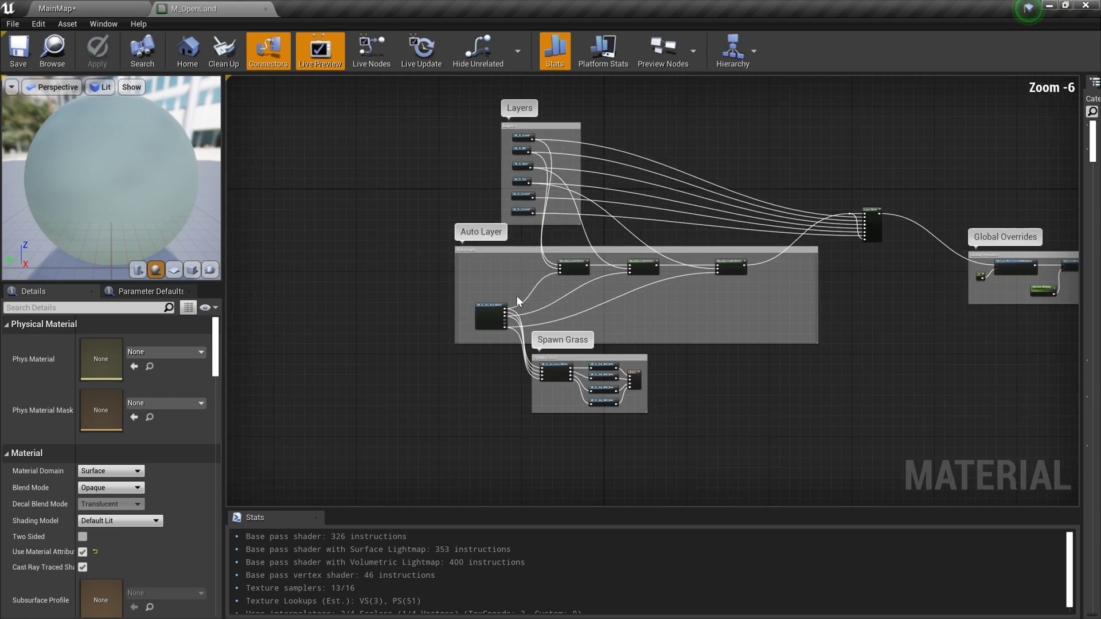
Open the ML_OL_Ground material layer from the Layers section and examine the parameters feeding its MF_LandLayer node.
right_drag(460, 208, 516, 405)
scroll(516, 405, up, 3)
right_drag(584, 320, 540, 361)
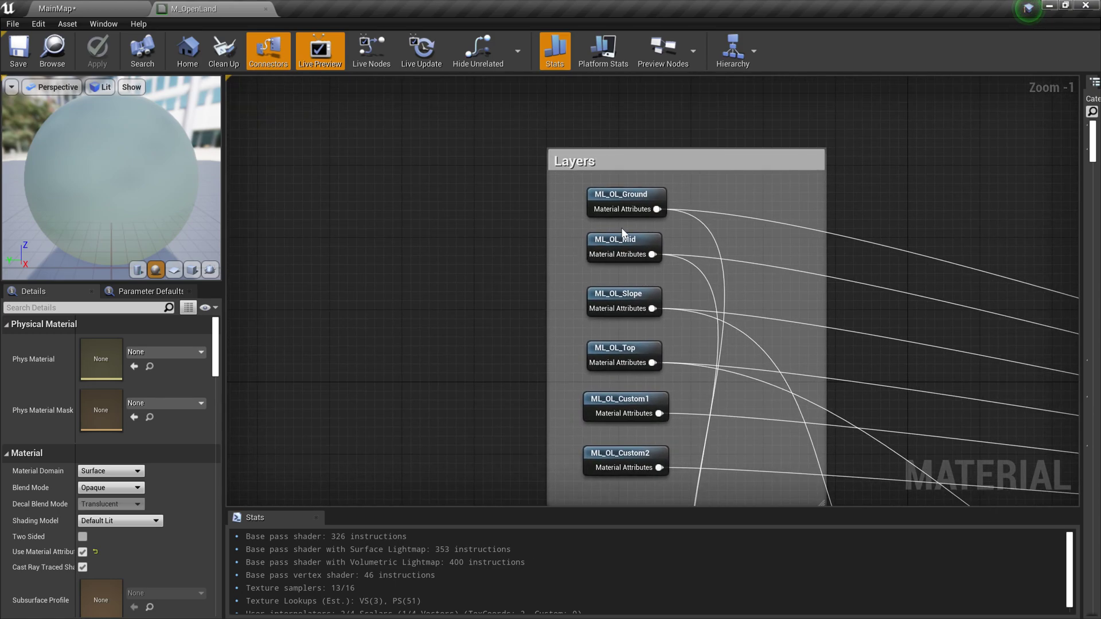
double_click(625, 212)
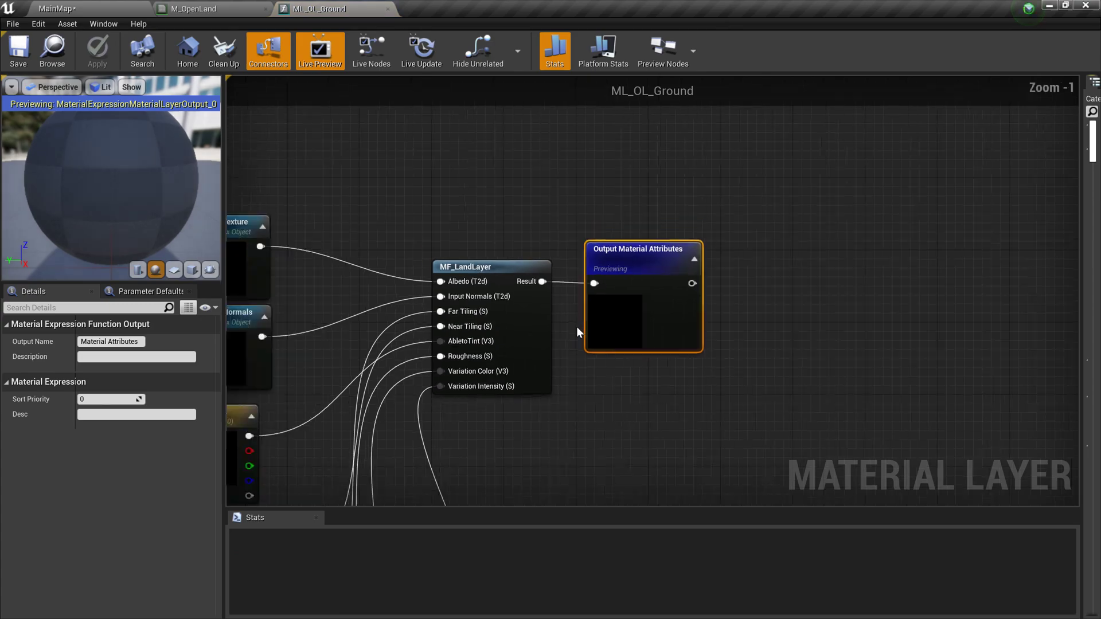
scroll(516, 324, down, 2)
right_drag(516, 325, 668, 256)
scroll(638, 394, up, 1)
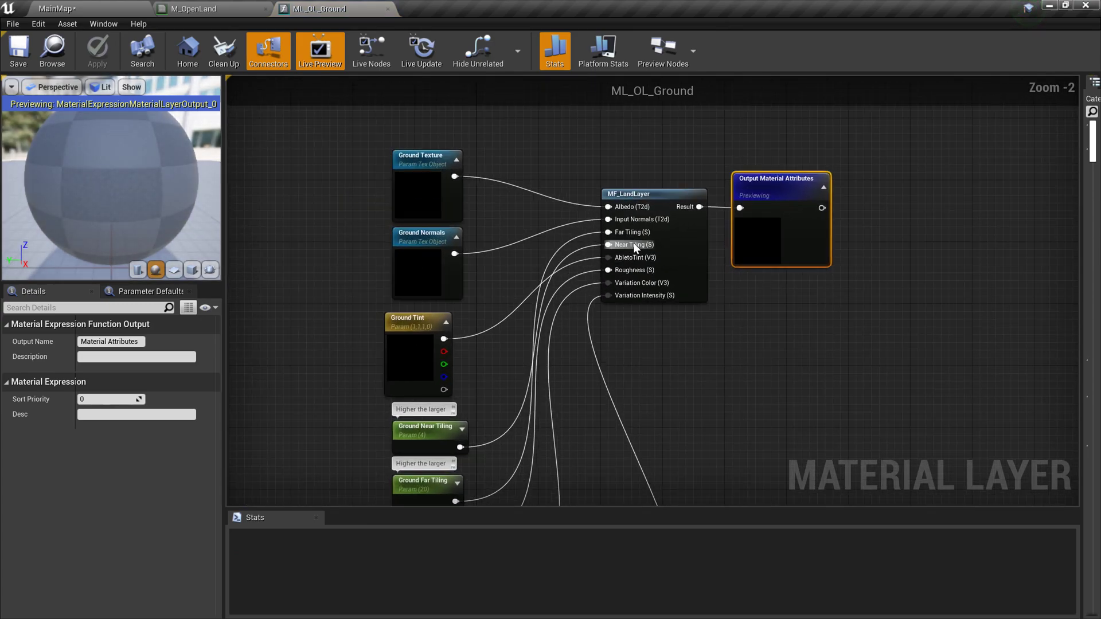
Open the MF_LandLayer material function and examine its near, far and far-away tiling sections and their blends.
double_click(621, 195)
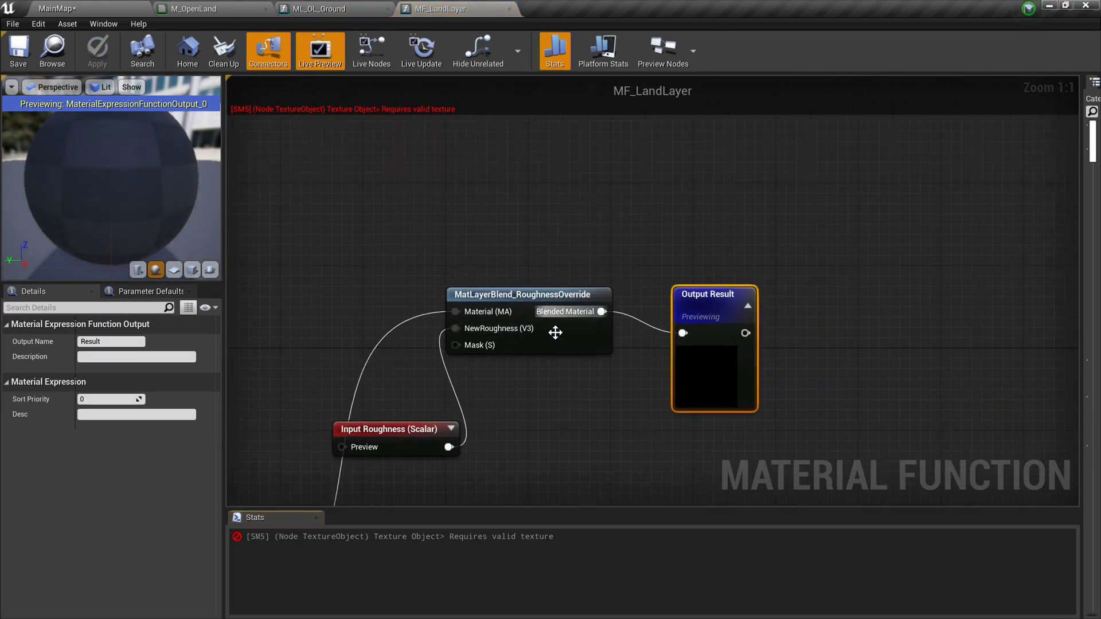
scroll(504, 358, down, 3)
right_drag(403, 412, 664, 326)
scroll(508, 367, down, 4)
scroll(566, 386, up, 4)
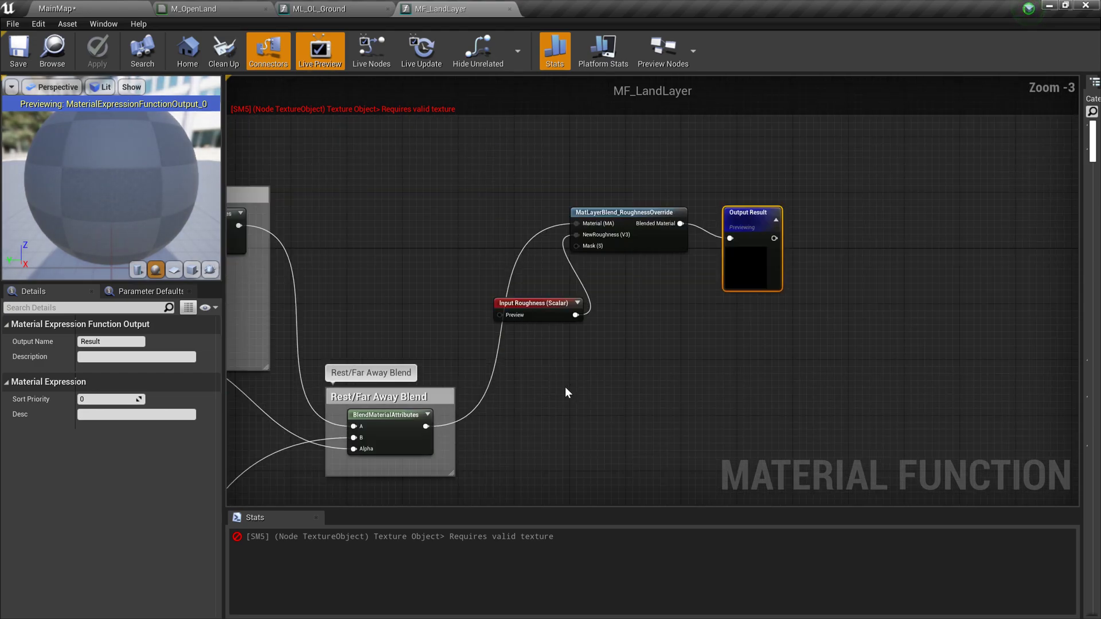
scroll(561, 387, down, 4)
right_drag(535, 405, 695, 343)
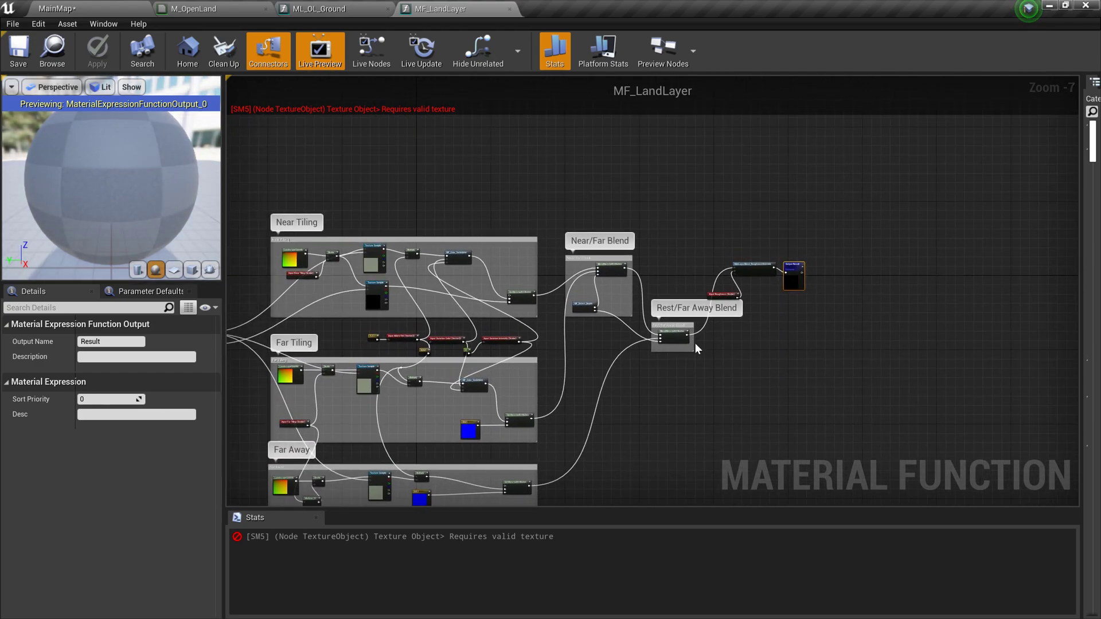
scroll(681, 363, up, 2)
scroll(682, 363, down, 2)
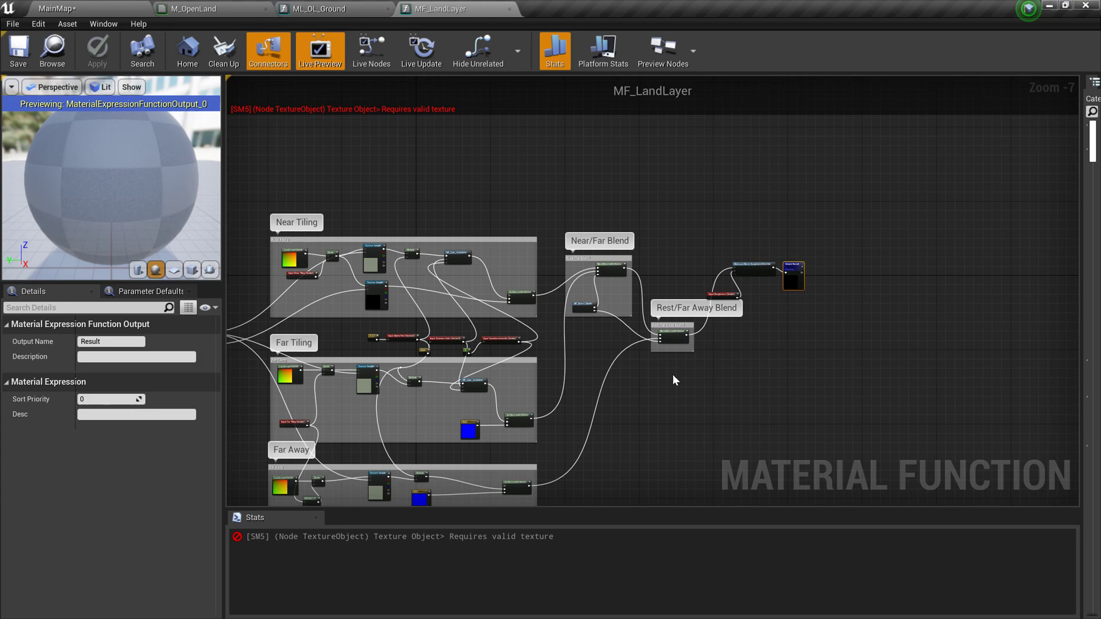